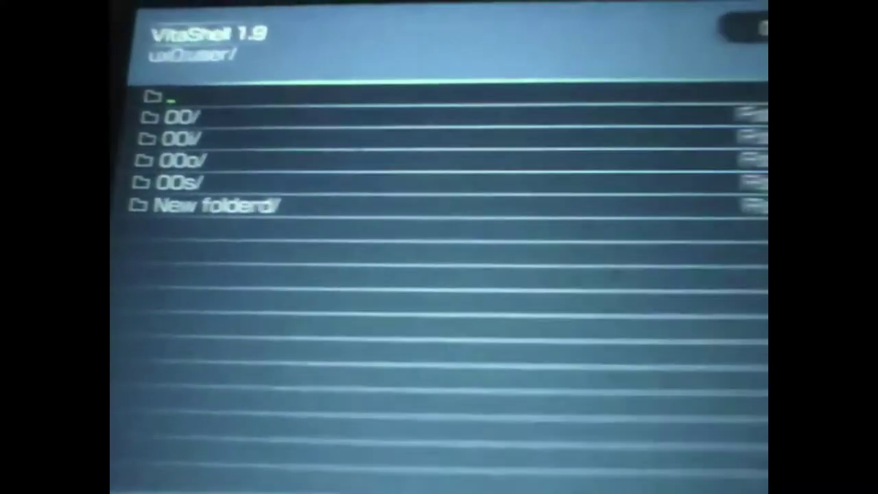
- In VitaShell, enter the ux0:user/00 folder and move back up to the data folder
key(Down)
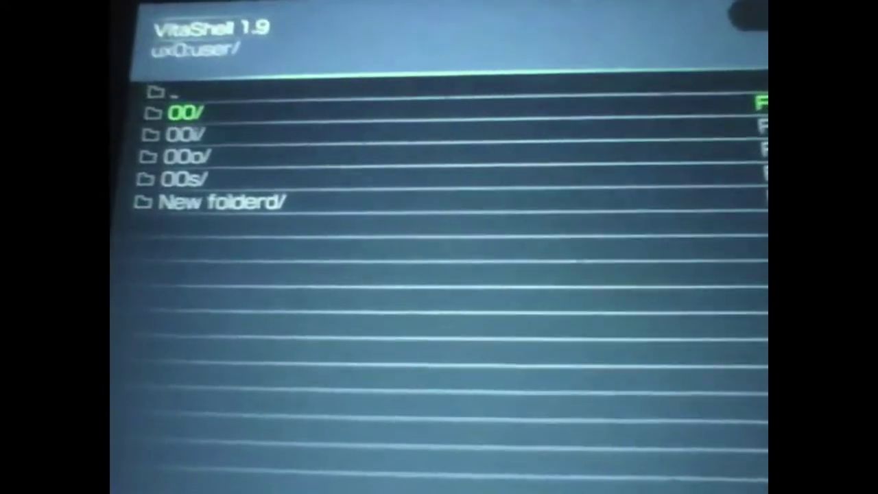
key(Return)
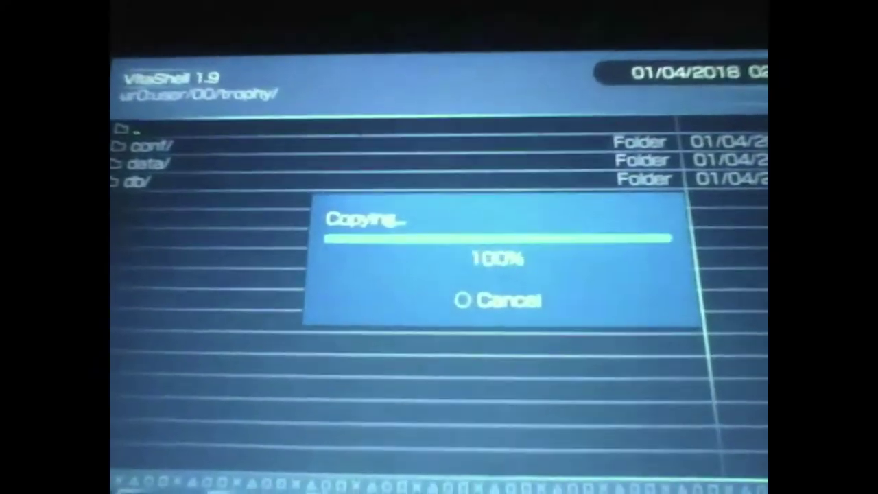
key(Up)
key(Up)
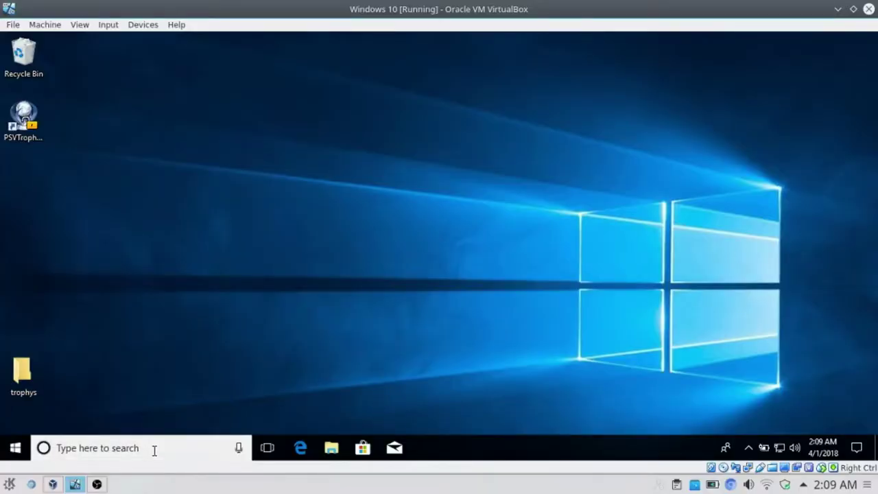
- Launch FileZilla and Quickconnect to the Vita at 192.168.1.11 port 1337
text(file)
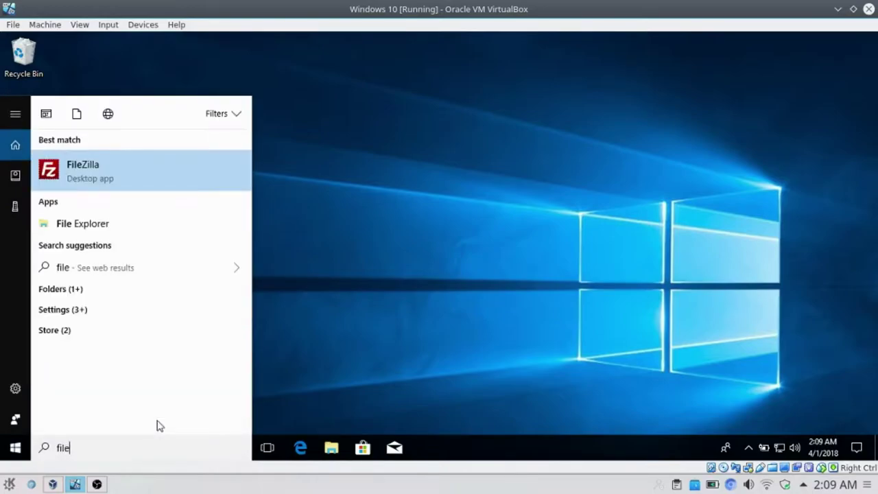
key(Return)
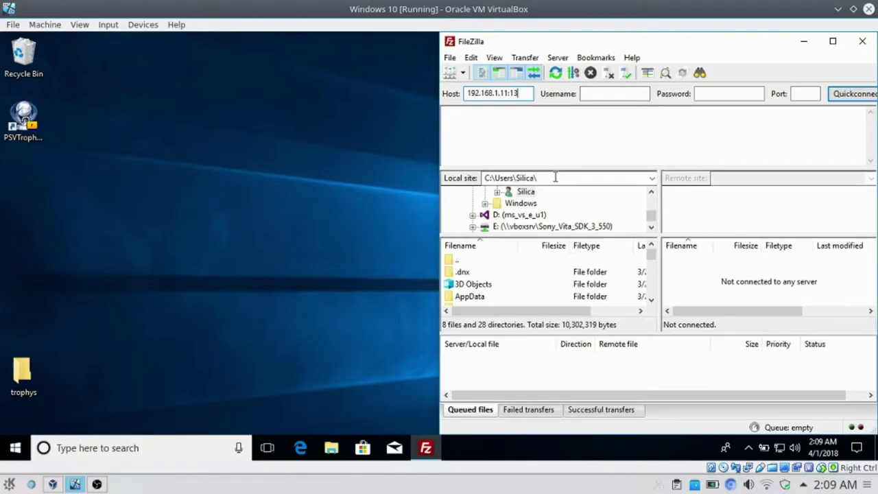
key(Return)
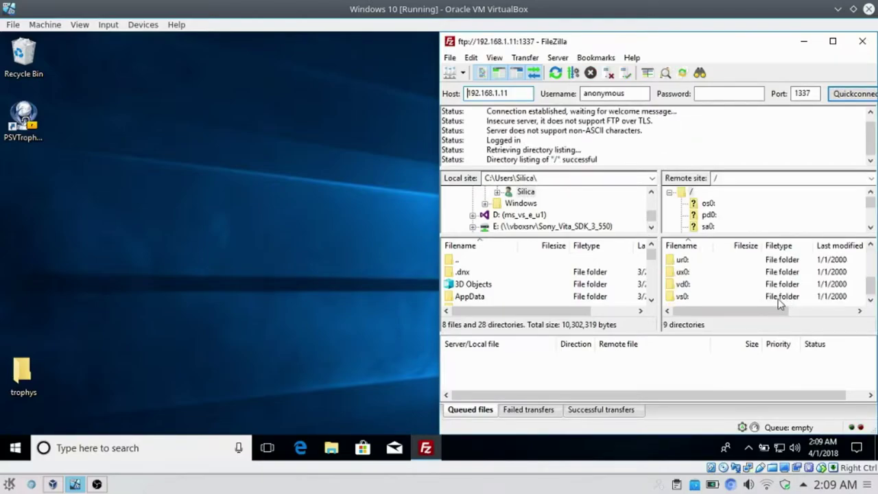
- Browse the Vita's remote side to /ur0:/user/00/trophy
double_click(690, 264)
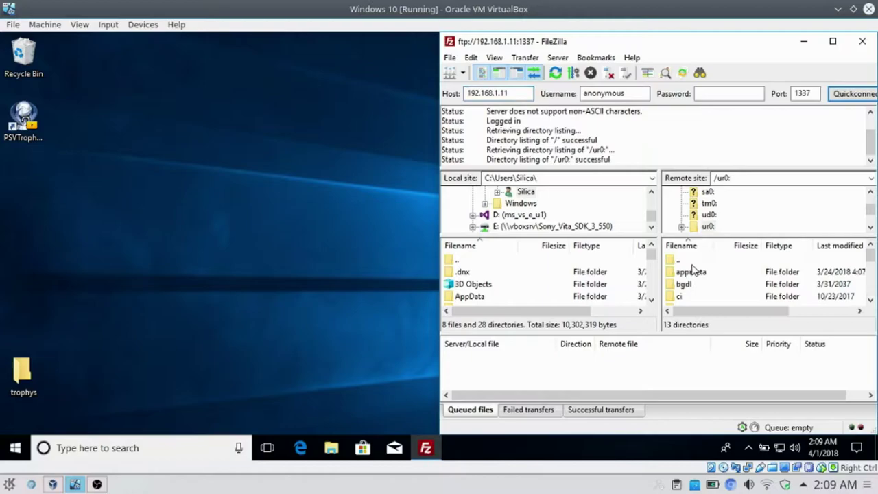
scroll(671, 291, down, 4)
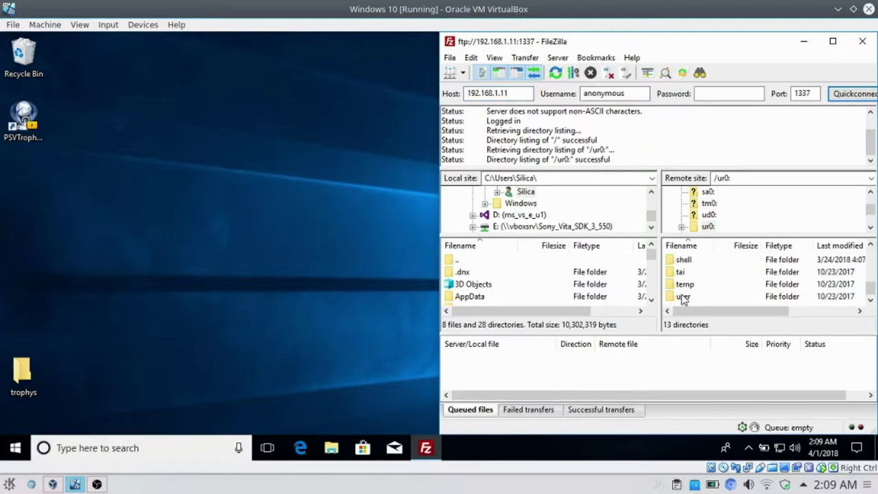
double_click(683, 296)
double_click(683, 273)
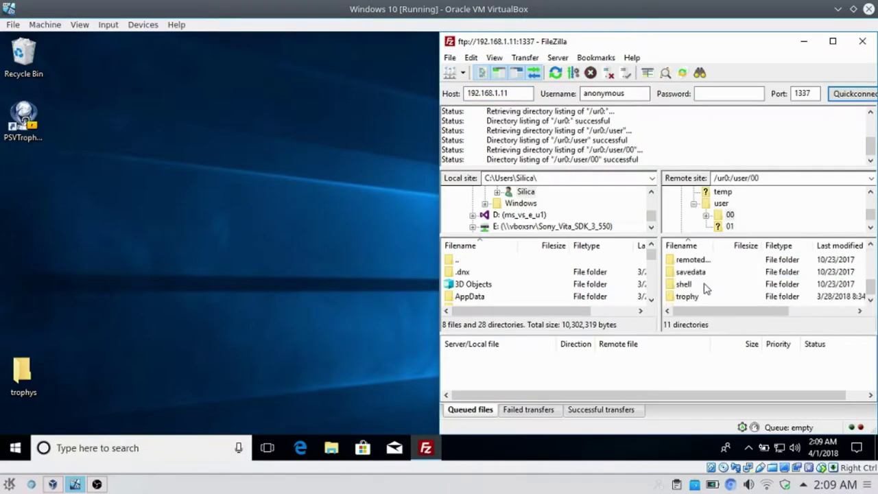
double_click(686, 298)
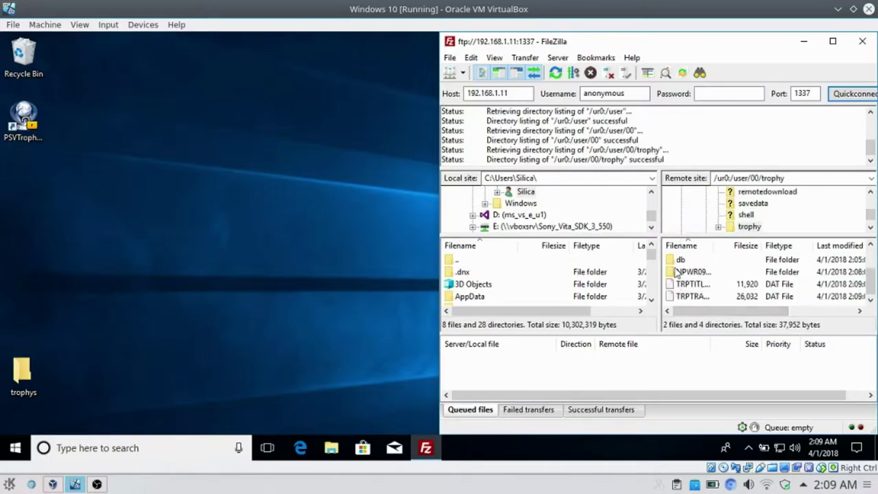
- Create conf and data folders inside the desktop trophys folder
double_click(23, 373)
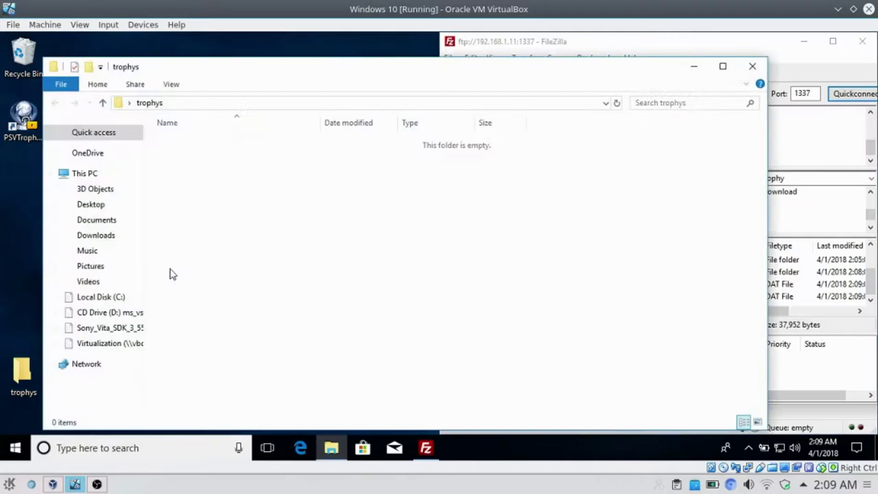
right_click(266, 243)
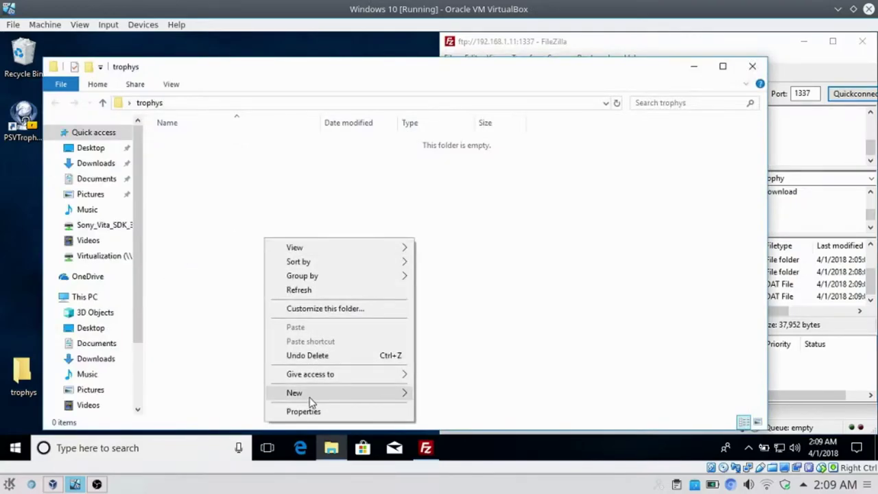
mouse_move(392, 389)
click(458, 303)
text(con)
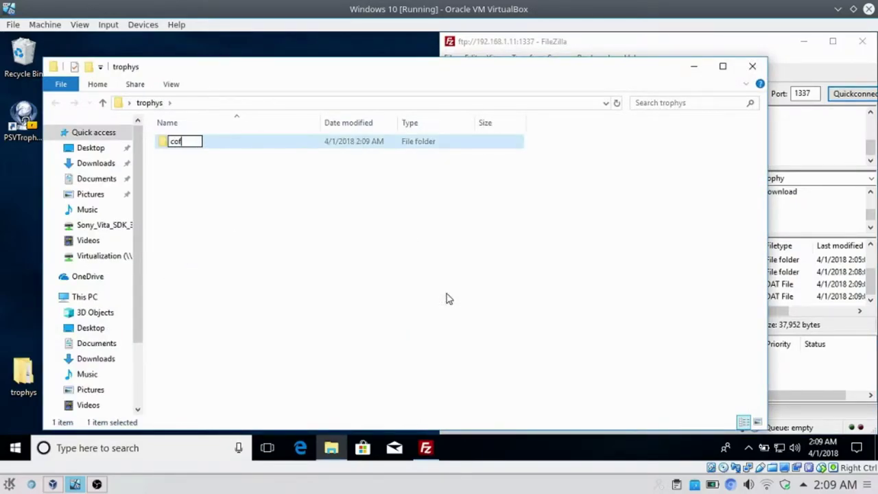
text(f)
click(446, 293)
right_click(374, 286)
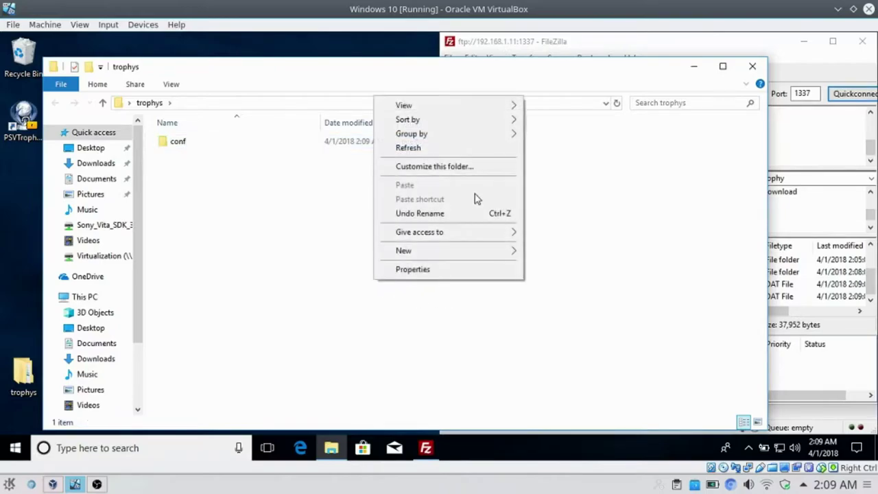
mouse_move(508, 255)
click(542, 253)
text(data)
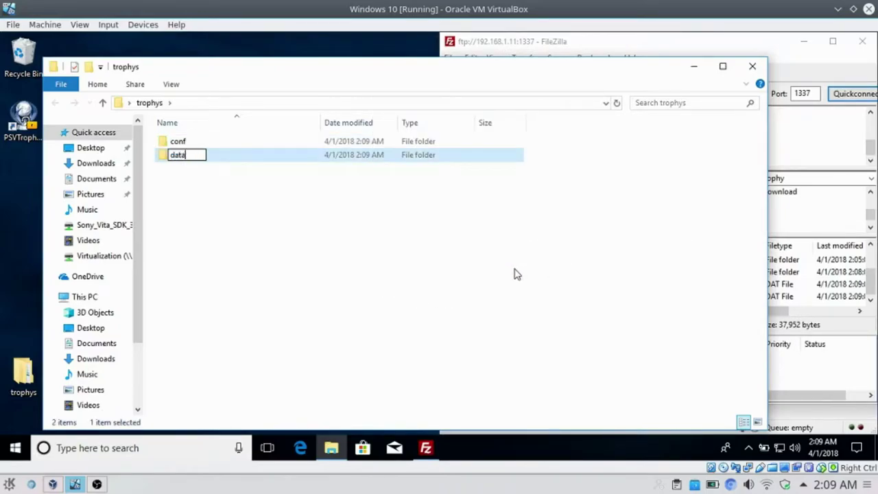
key(Return)
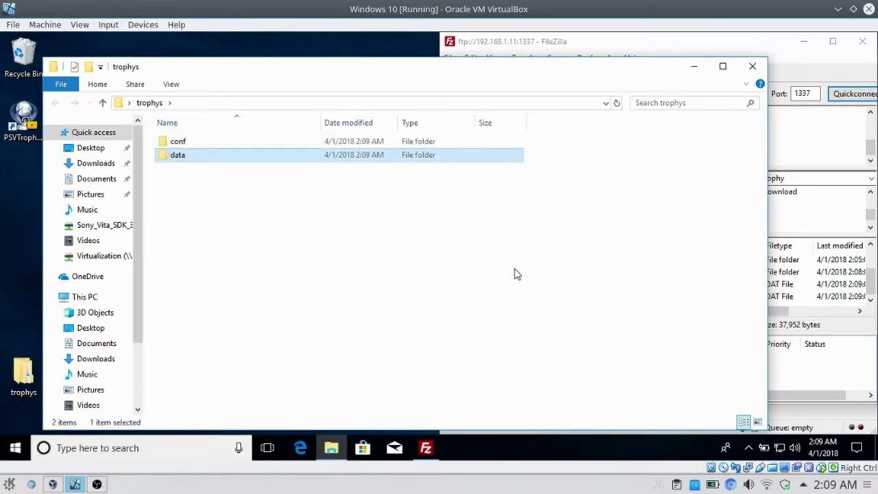
- Download the Vita's NPWR09350_00 trophy folder into conf and copy its name
double_click(443, 141)
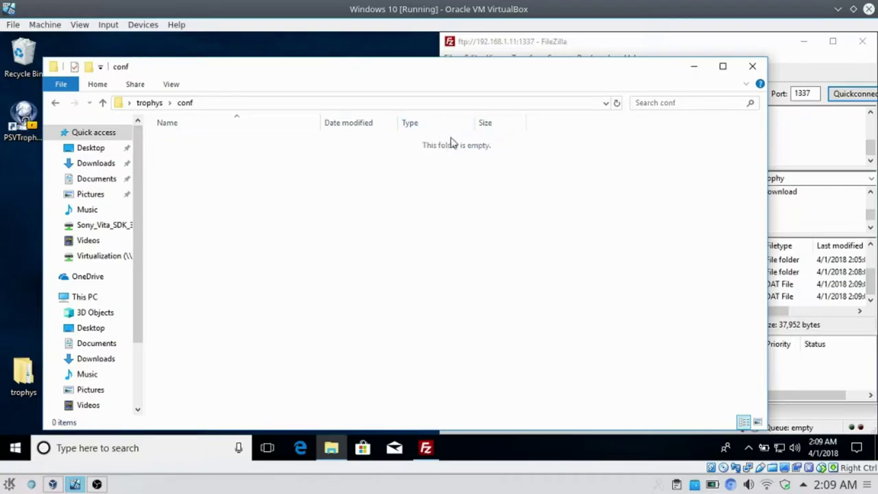
click(783, 312)
drag(705, 271, 377, 277)
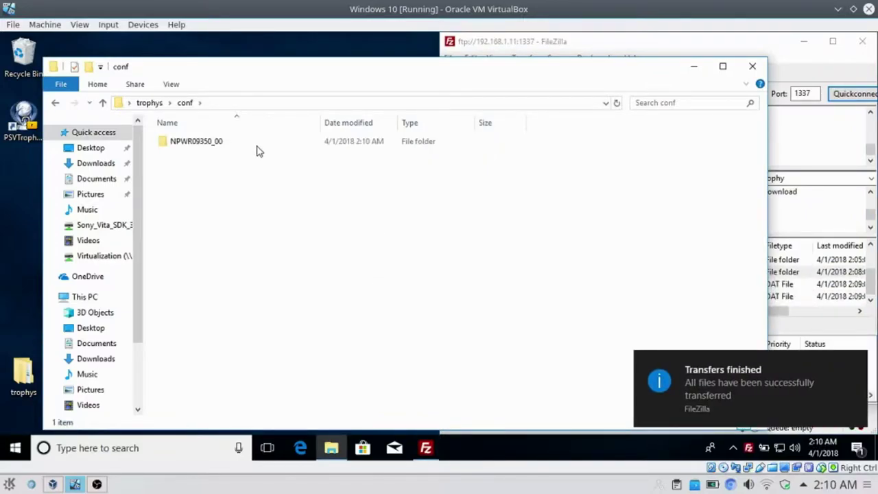
click(247, 141)
right_click(246, 139)
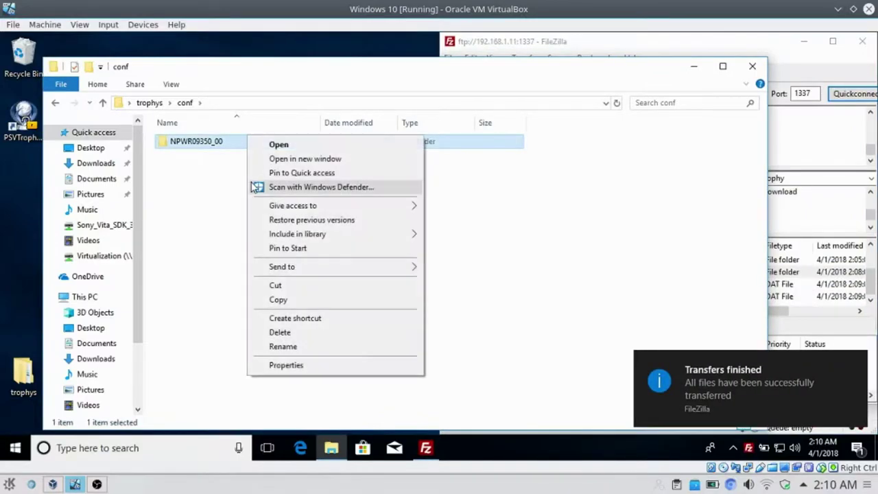
click(281, 347)
key(ctrl+c)
- Create a folder named NPWR09350_00 inside trophys\data
click(150, 102)
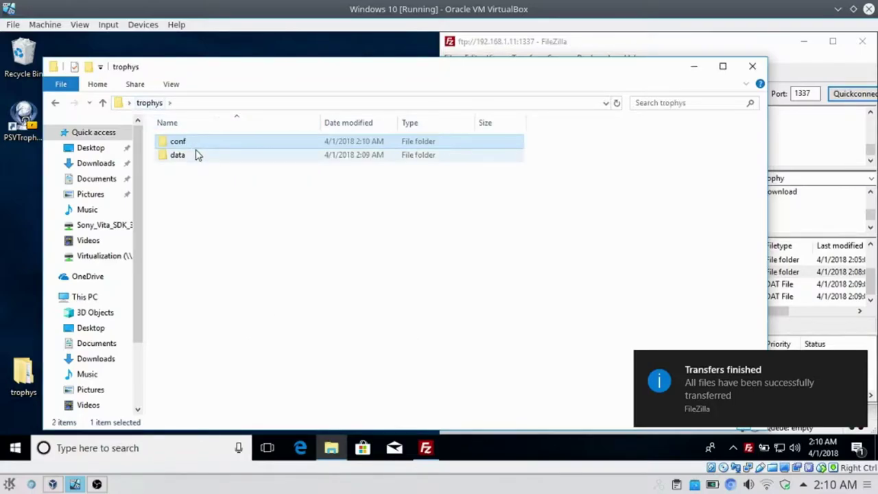
double_click(197, 153)
right_click(198, 173)
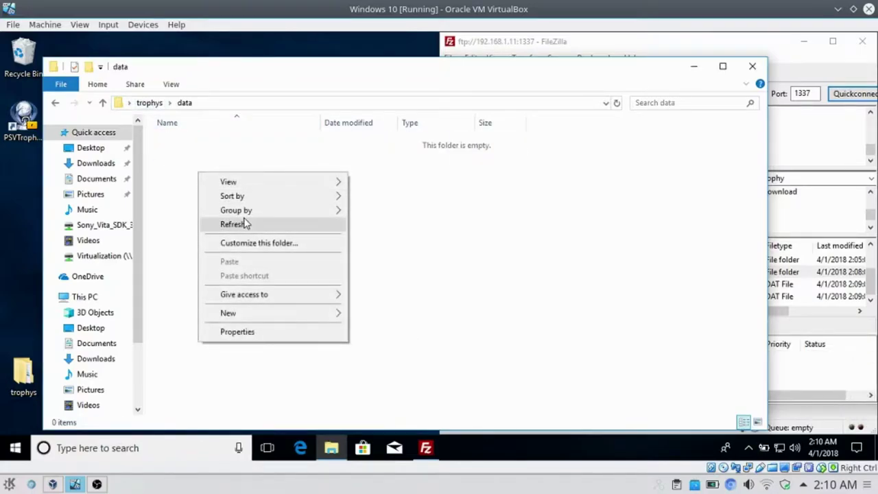
click(370, 312)
key(ctrl+v)
key(Return)
key(Return)
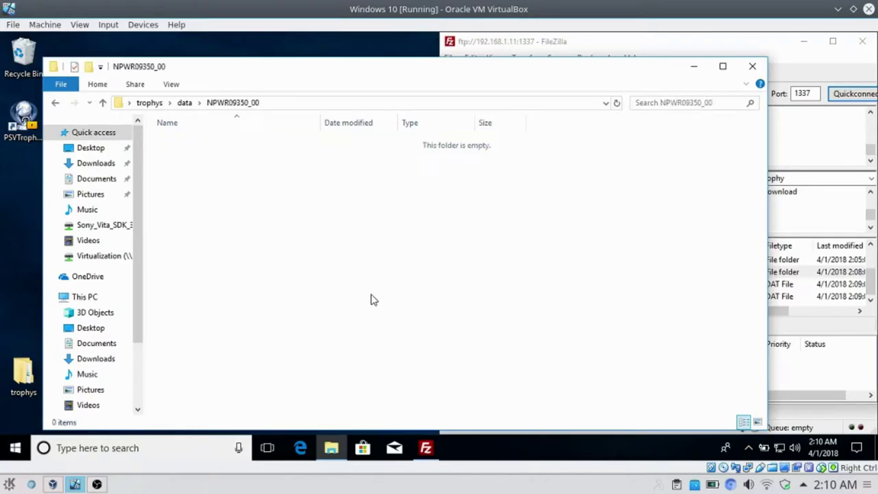
- Download TRPTITLE.DAT and TRPTRANS.DAT into data\NPWR09350_00, then close Explorer and FileZilla
click(811, 296)
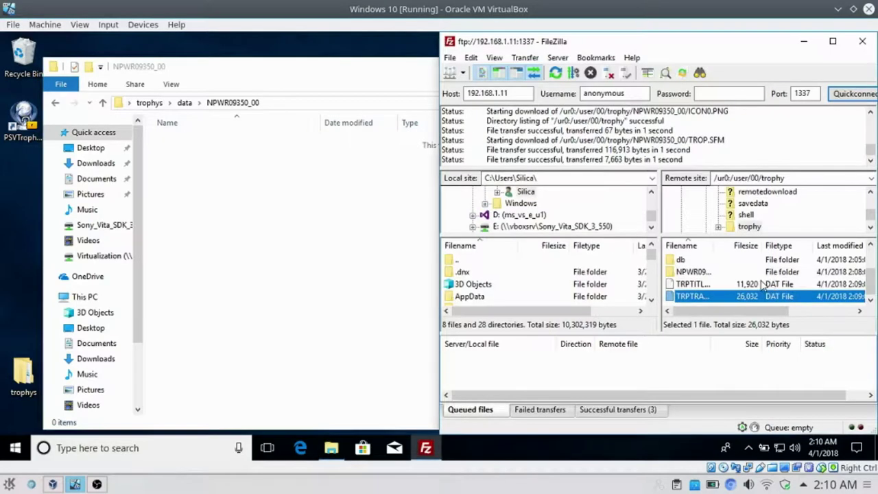
ctrl+click(761, 284)
drag(606, 287, 391, 263)
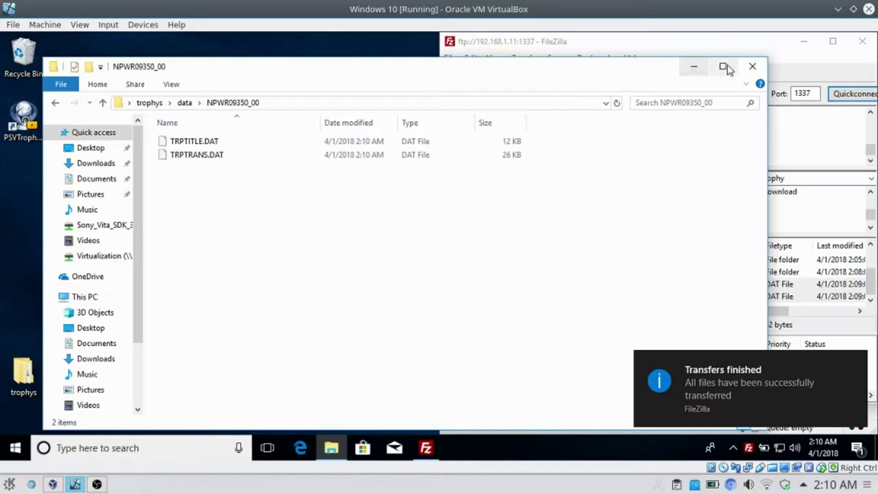
click(752, 66)
click(862, 42)
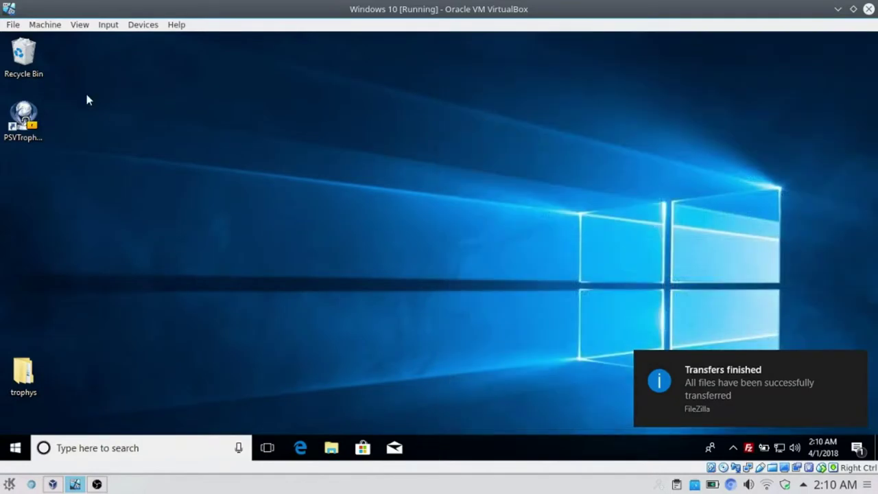
- Launch psvtrophyisgood, start importing a trophy set, and choose trophys\conf\NPWR09350_00 as the conf folder
click(20, 130)
key(Return)
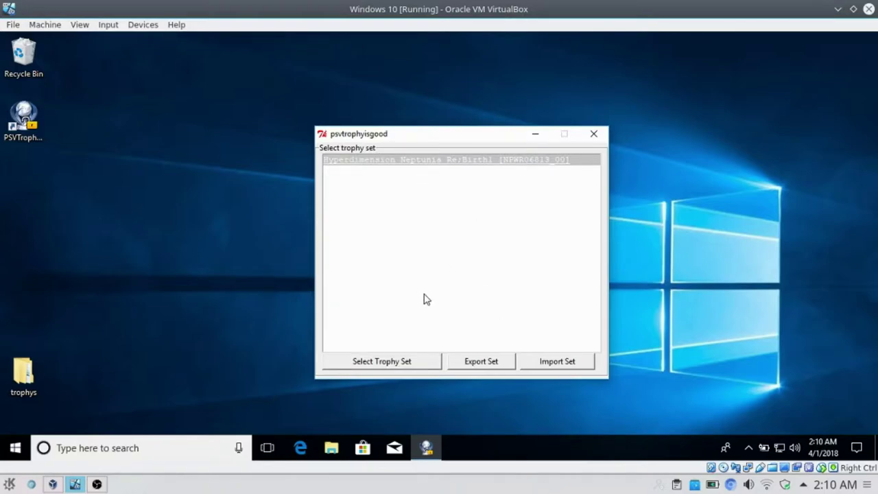
click(566, 362)
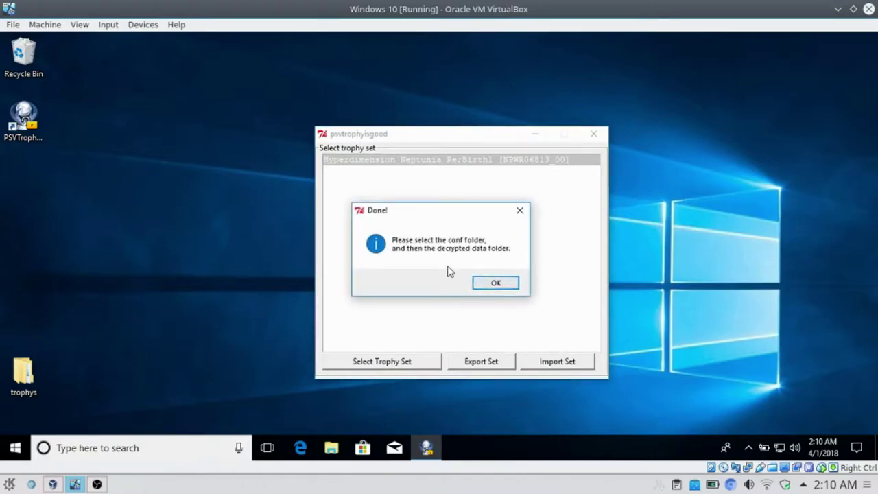
click(489, 280)
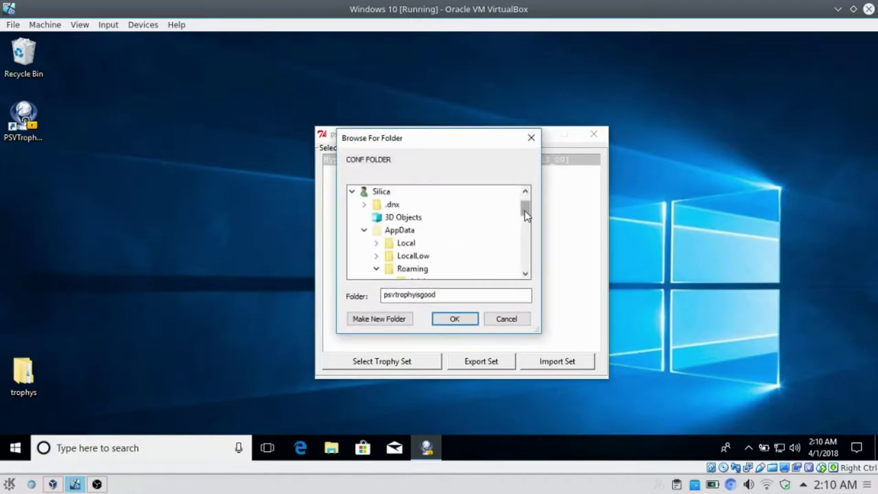
drag(526, 214, 513, 271)
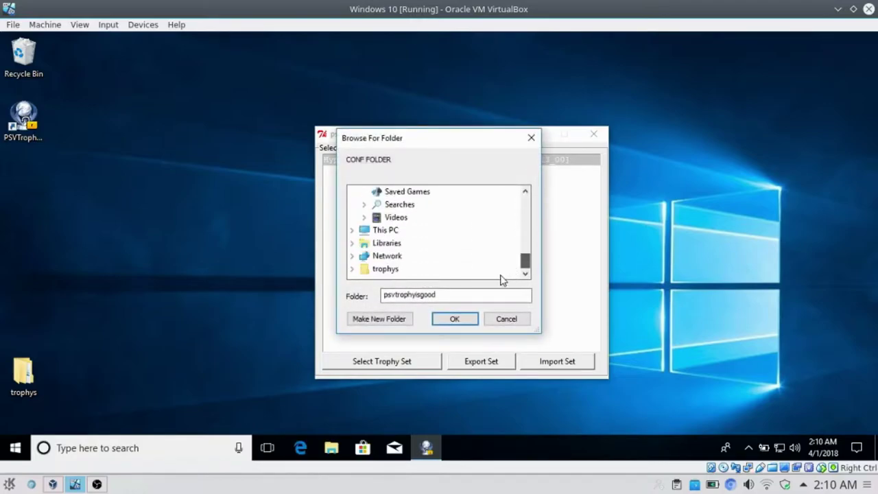
click(352, 268)
click(365, 255)
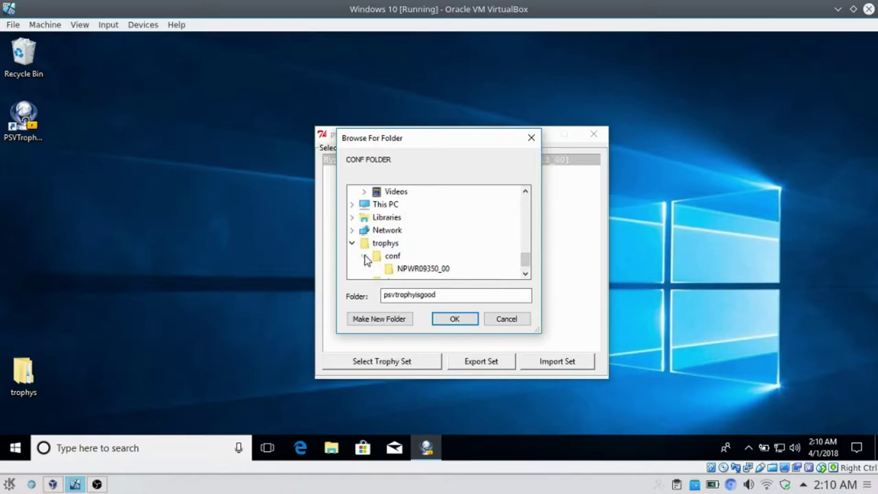
click(420, 269)
click(454, 319)
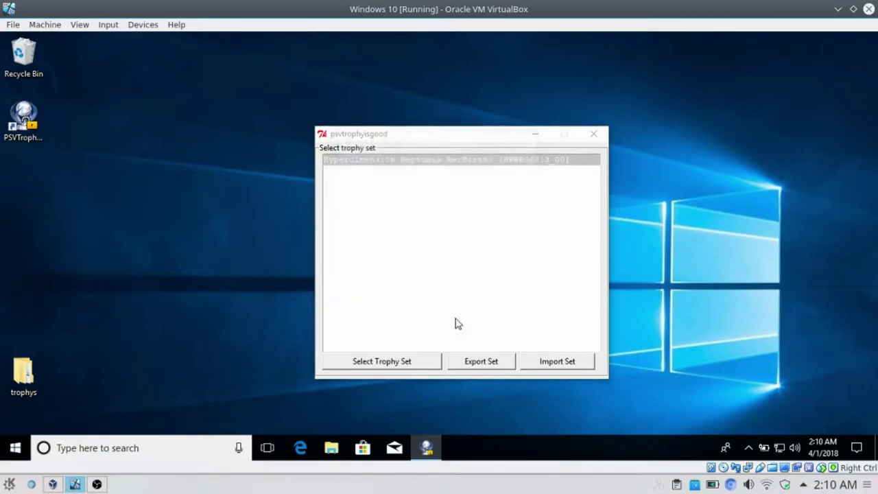
- Choose trophys\data\NPWR09350_00 as the data folder to finish the import
drag(526, 209, 517, 289)
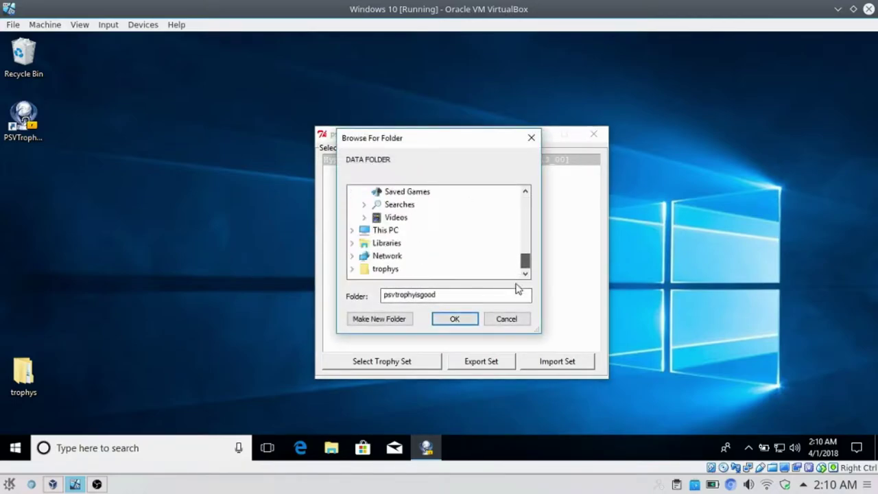
click(351, 268)
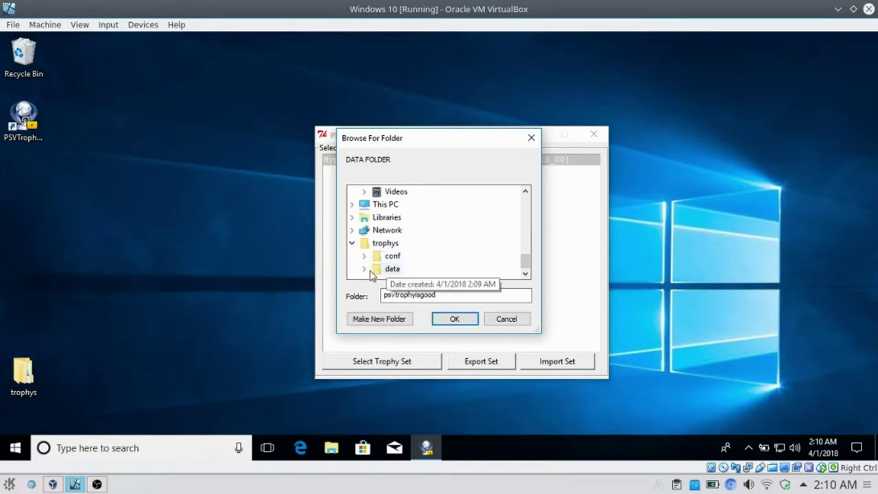
click(364, 269)
click(421, 268)
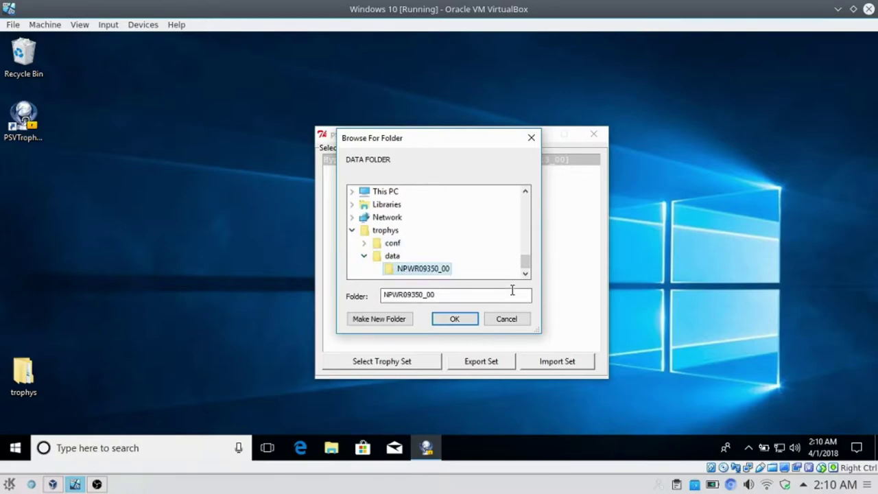
click(454, 319)
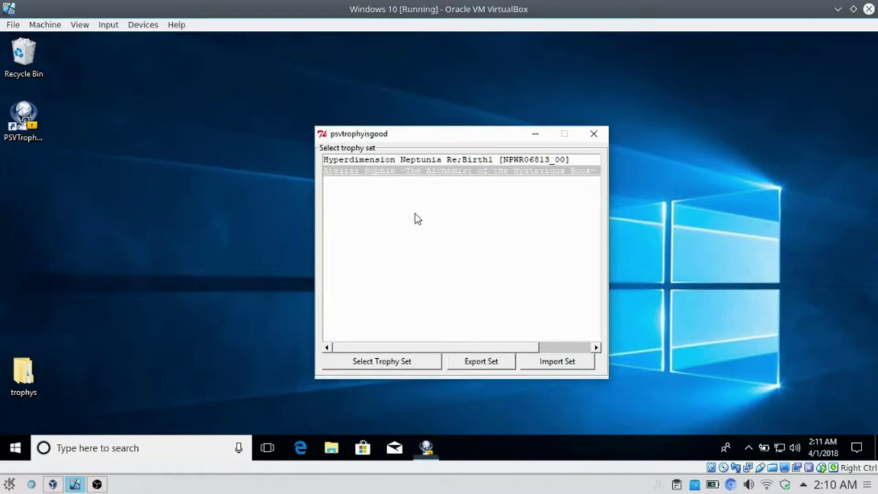
- Open the Atelier Sophie trophy set and browse trophies (0) to (44), selecting platinum Alchemist of the Mysterious Book
drag(389, 349, 409, 208)
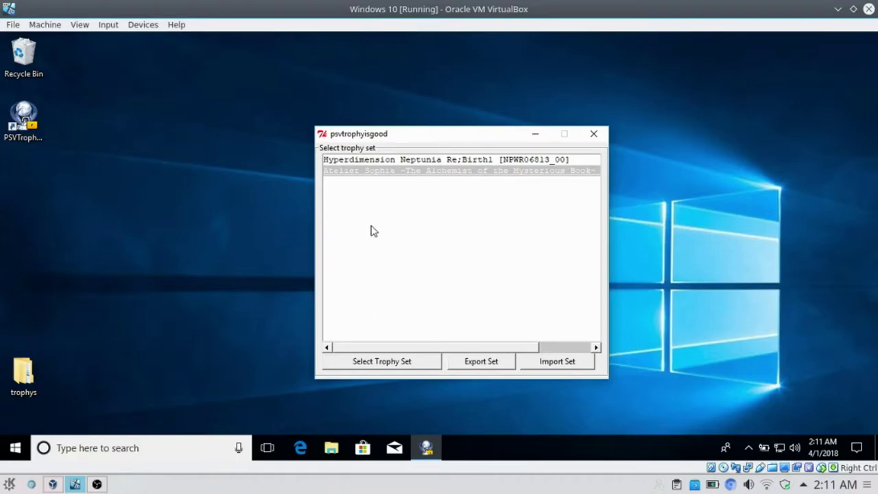
click(371, 367)
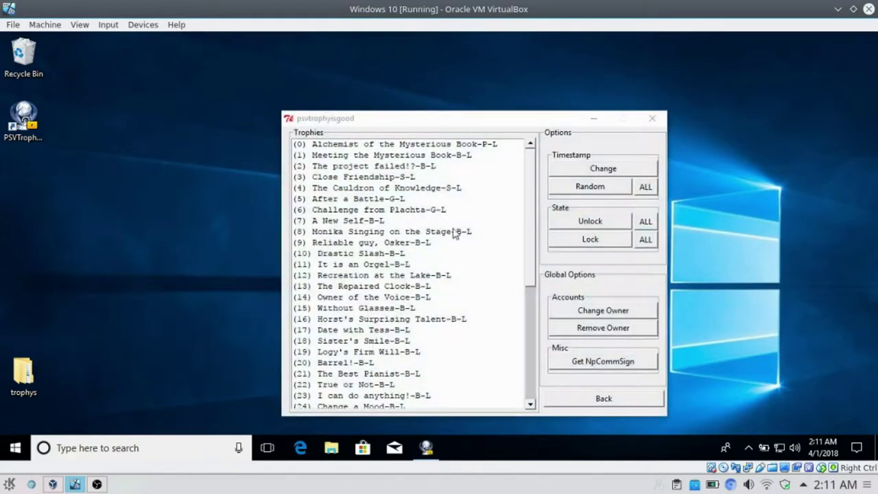
drag(534, 203, 496, 377)
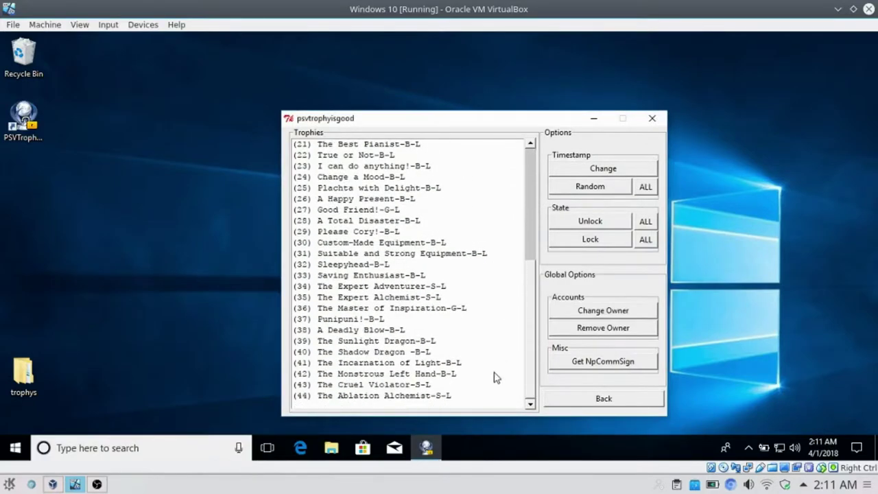
drag(501, 313, 486, 176)
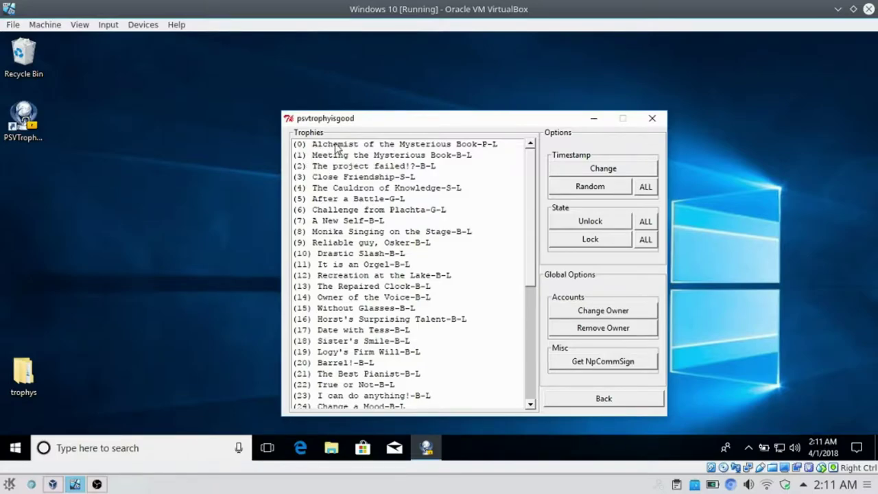
click(485, 145)
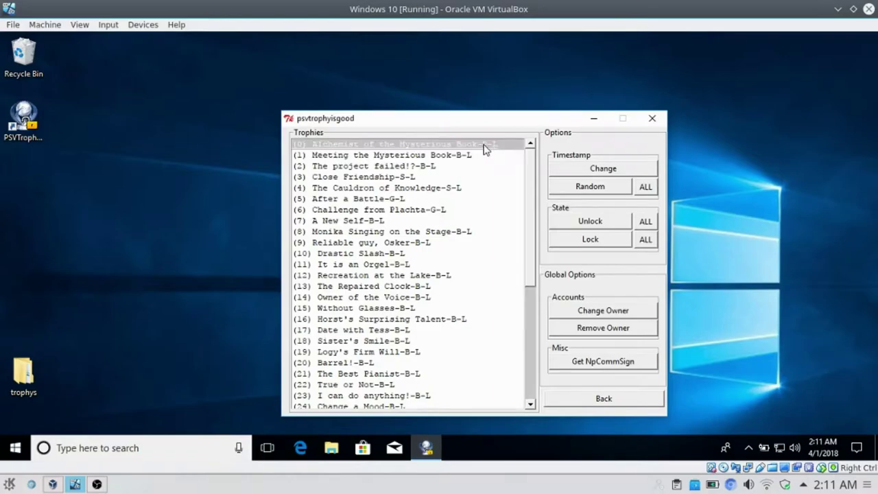
click(454, 158)
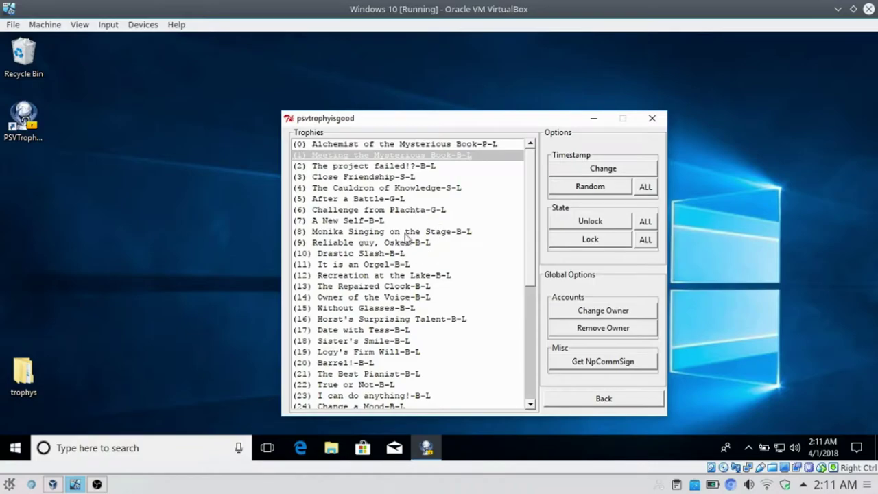
click(488, 146)
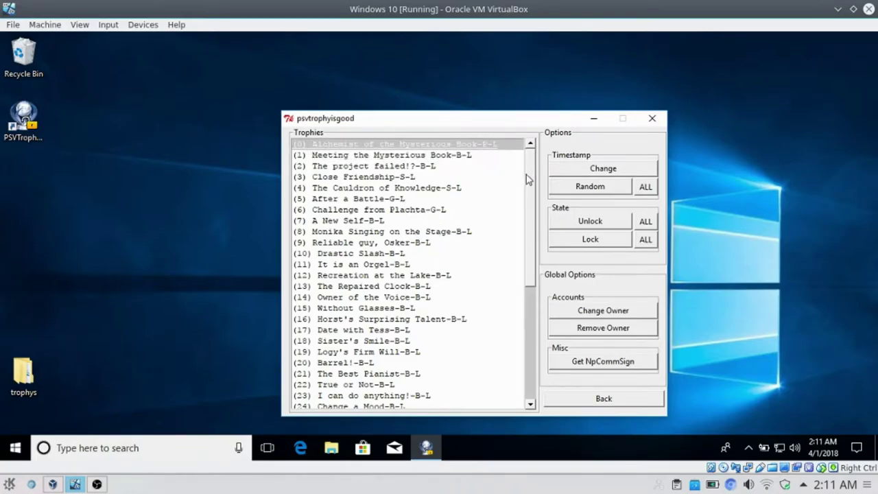
drag(527, 179, 559, 147)
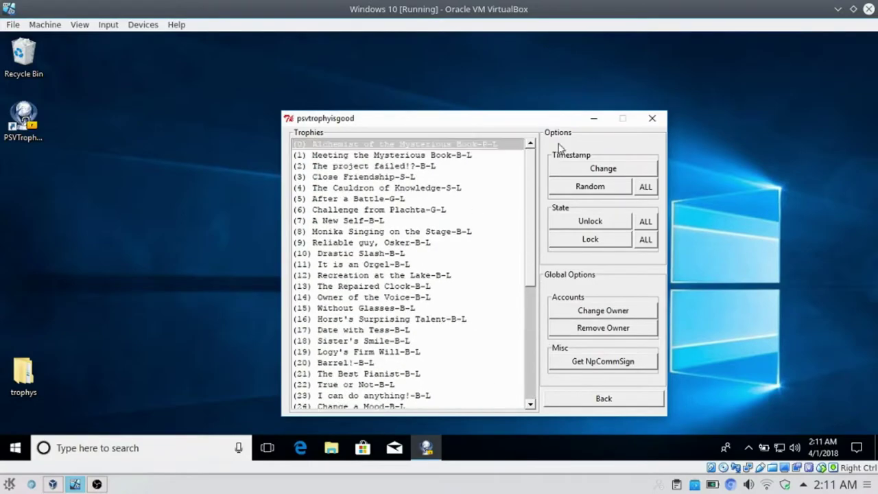
- Unlock all Atelier Sophie trophies and scroll the list to check their NaN timestamps
click(645, 222)
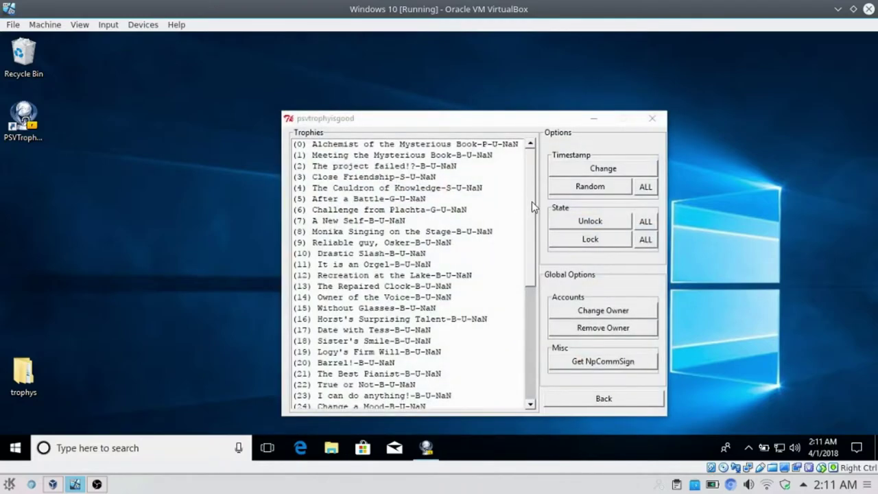
drag(533, 207, 490, 155)
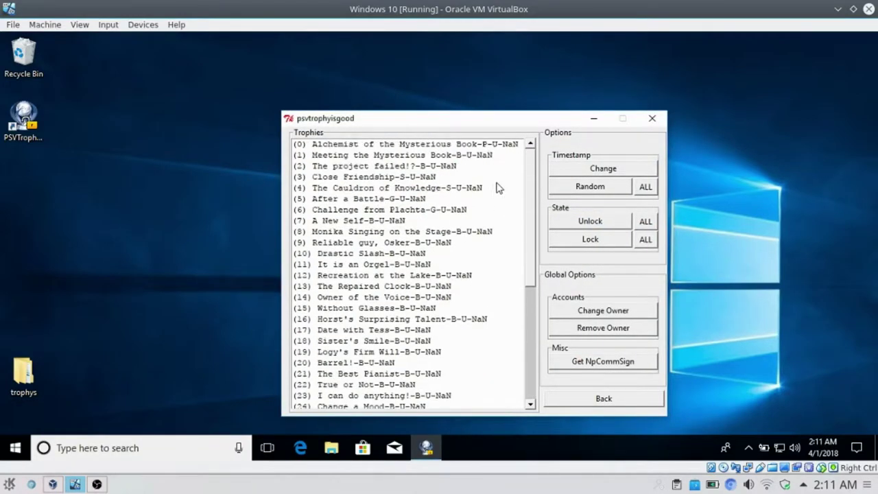
drag(498, 188, 505, 171)
- Give every trophy a random unlock timestamp, then edit platinum trophy (0)'s timestamp
drag(530, 192, 519, 157)
click(482, 145)
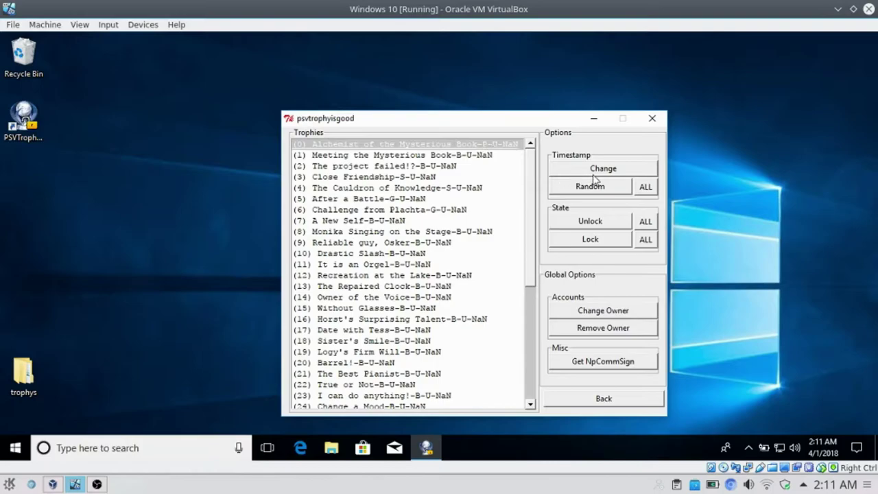
click(642, 192)
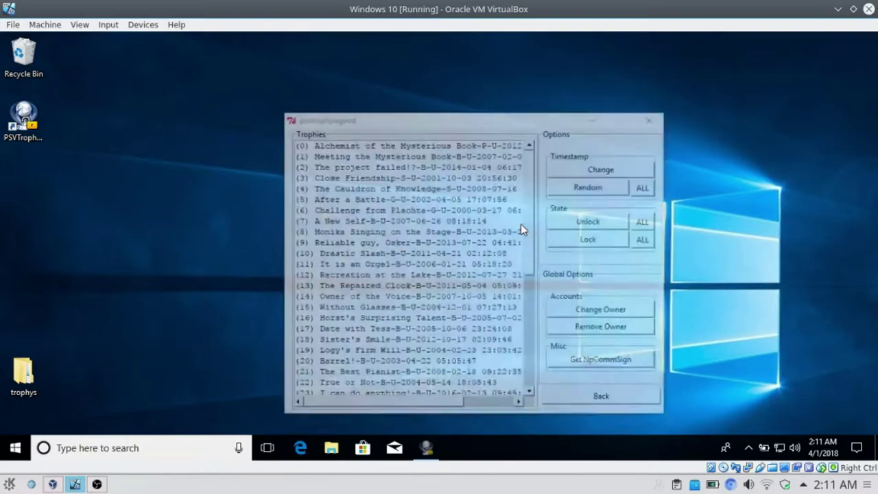
scroll(521, 367, down, 7)
scroll(513, 177, up, 7)
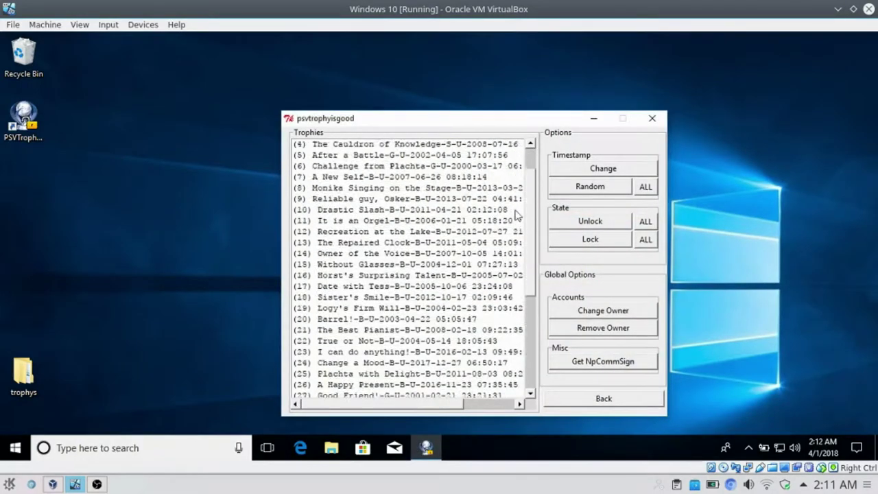
click(482, 144)
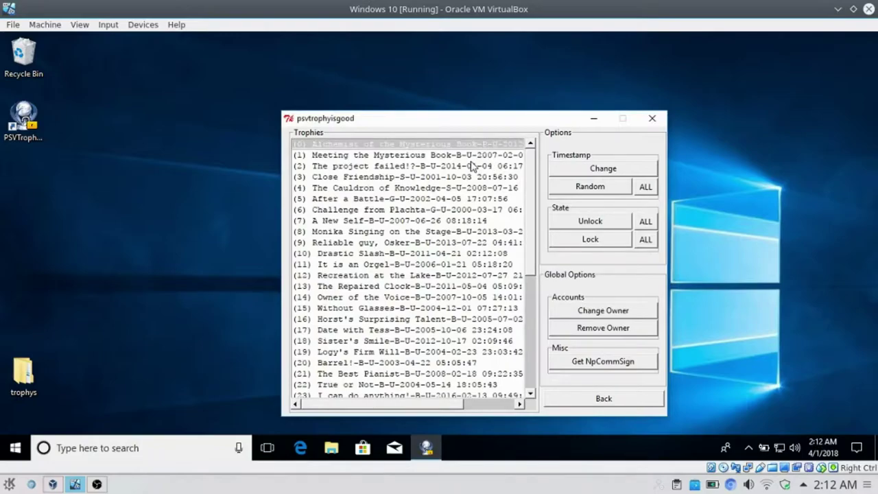
click(579, 174)
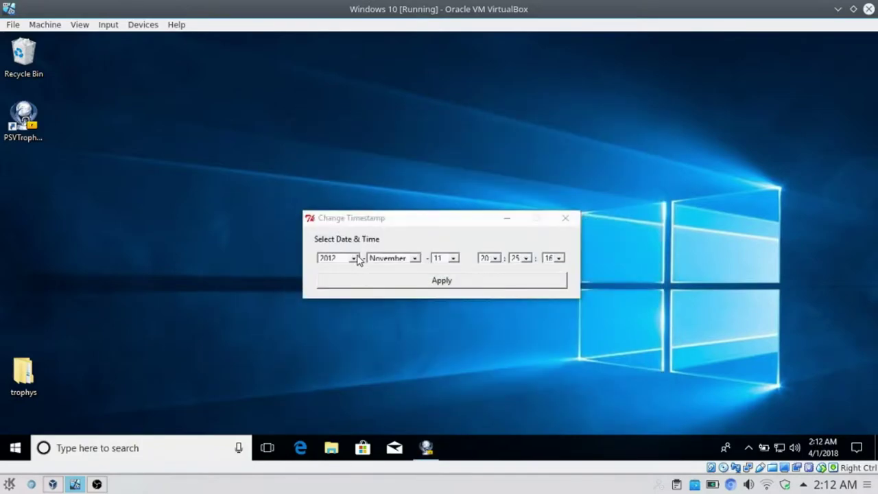
- Set the platinum trophy's timestamp to year 2099 at 23:59:59 and apply it
click(355, 259)
scroll(343, 301, down, 20)
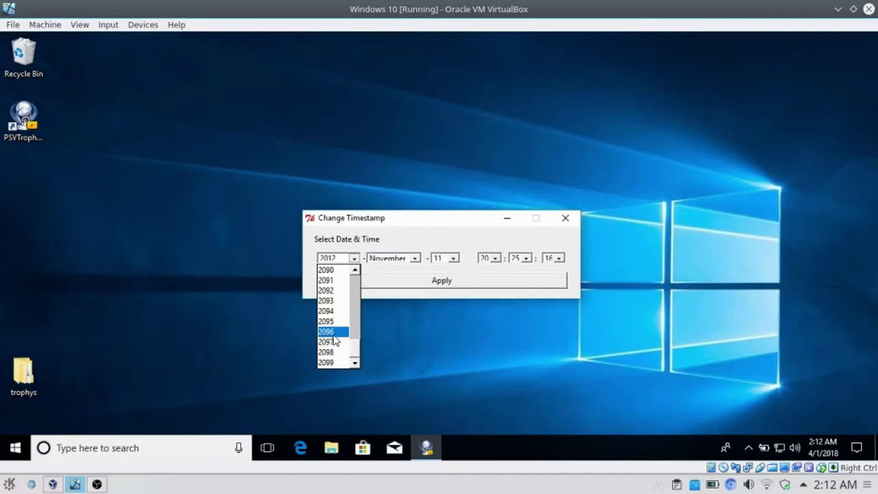
click(326, 362)
click(559, 258)
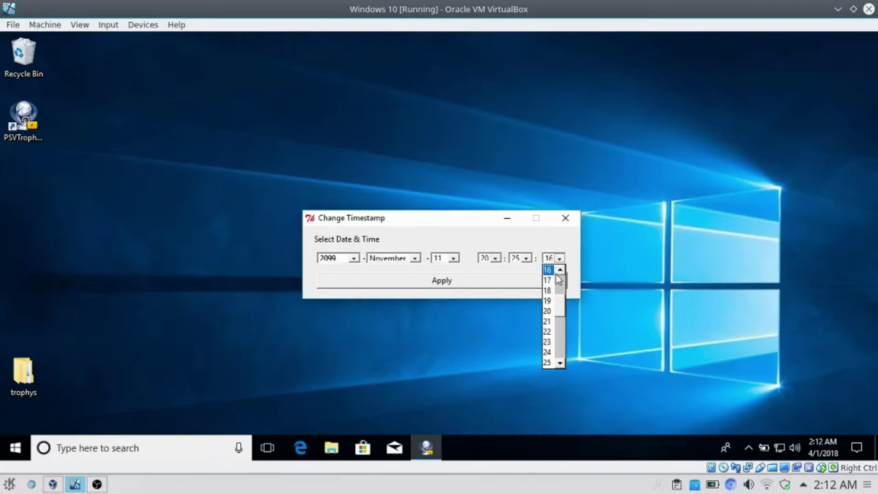
scroll(552, 323, down, 11)
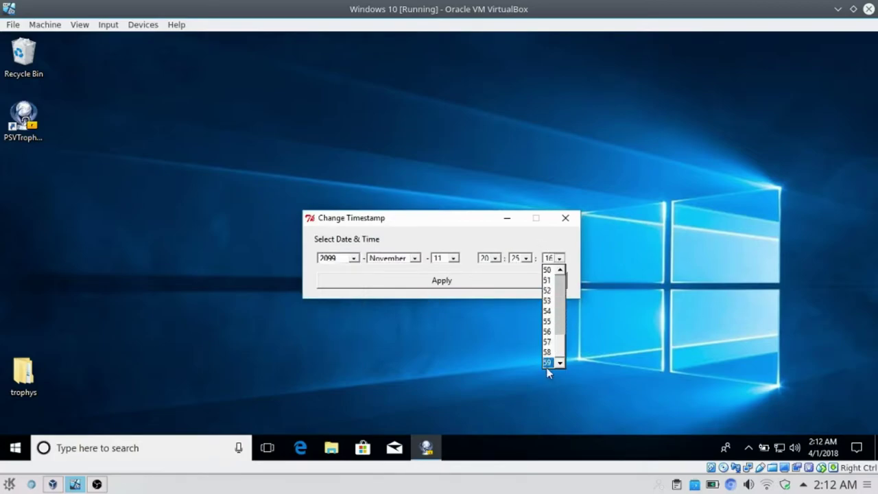
click(547, 362)
click(526, 258)
scroll(520, 322, down, 10)
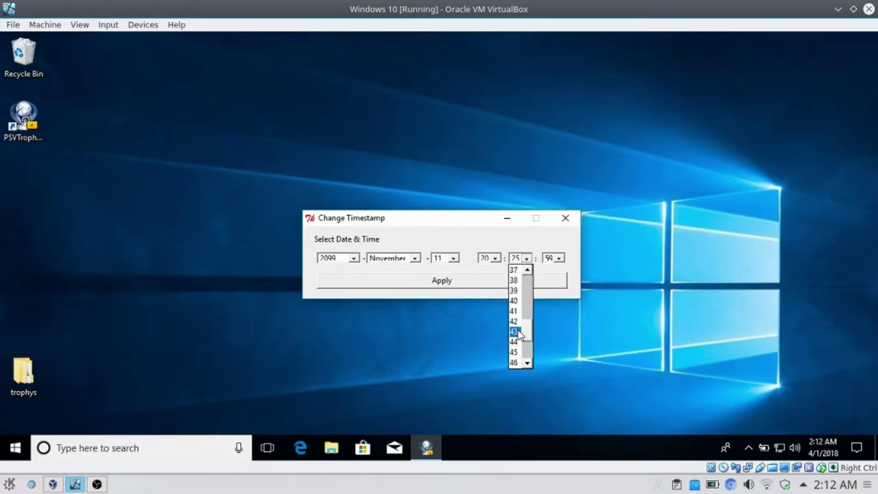
click(519, 360)
click(494, 258)
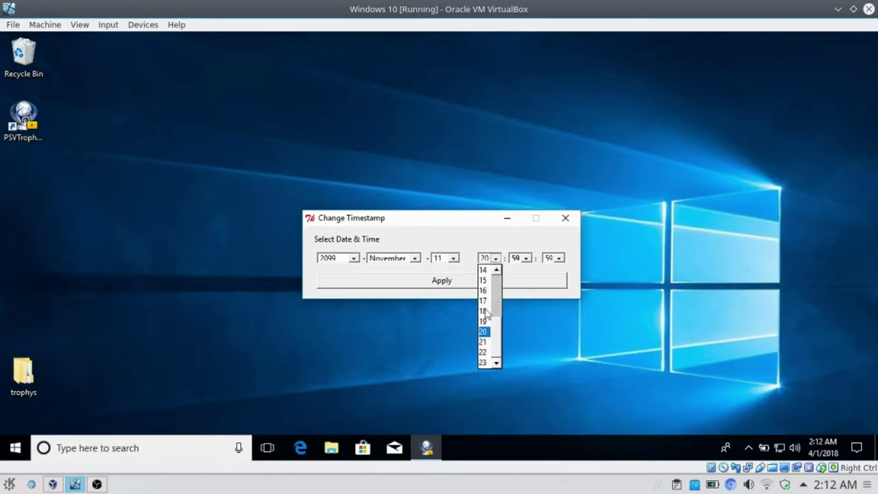
click(482, 361)
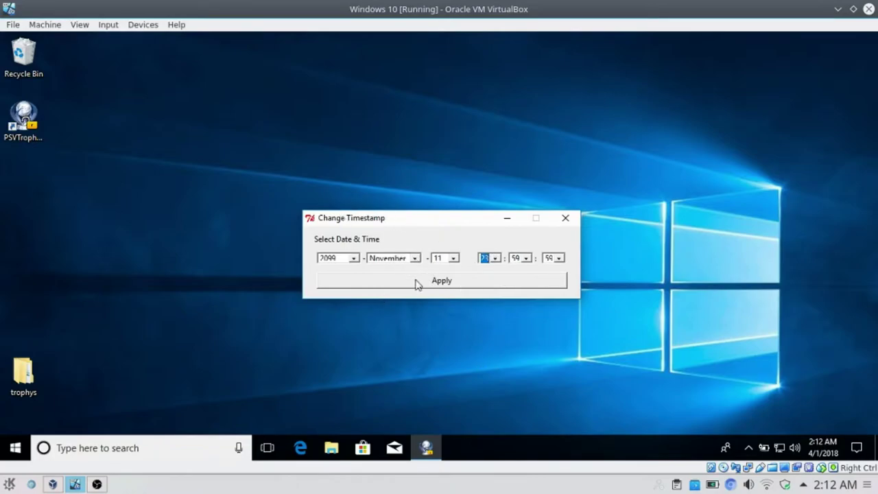
click(413, 286)
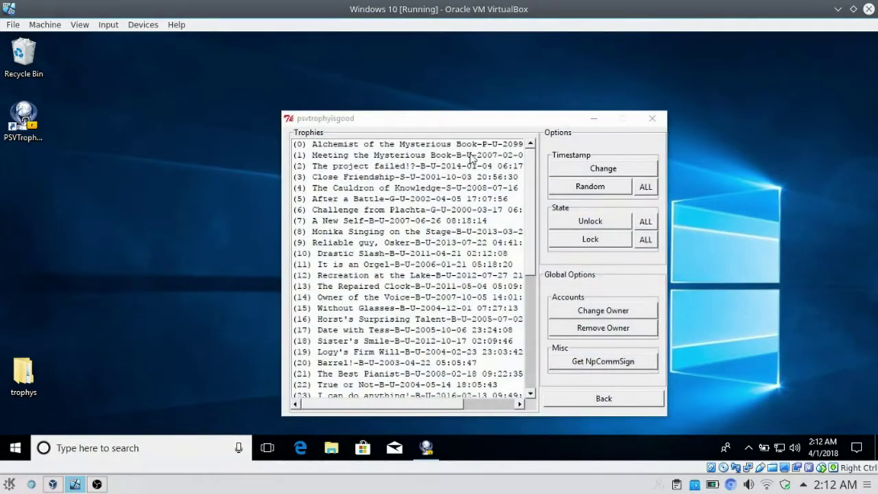
- Change trophy (44) The Ablation Alchemist's unlock year to 2002 and apply it
click(443, 386)
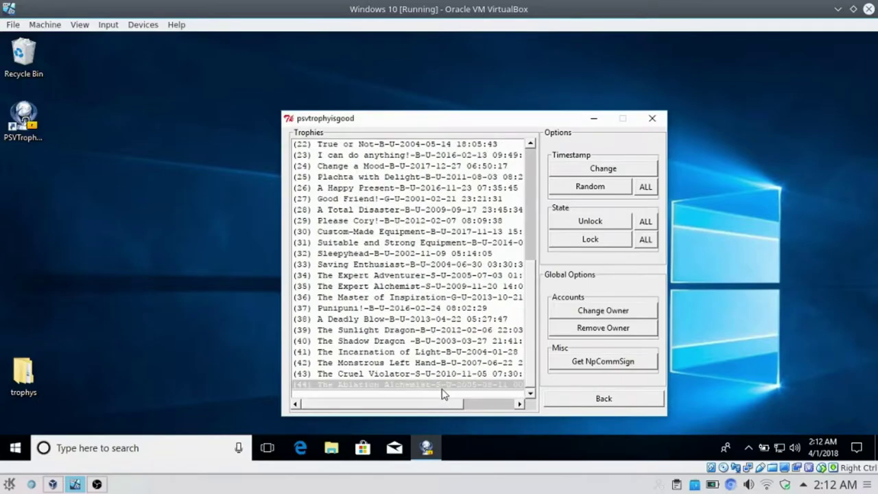
click(588, 170)
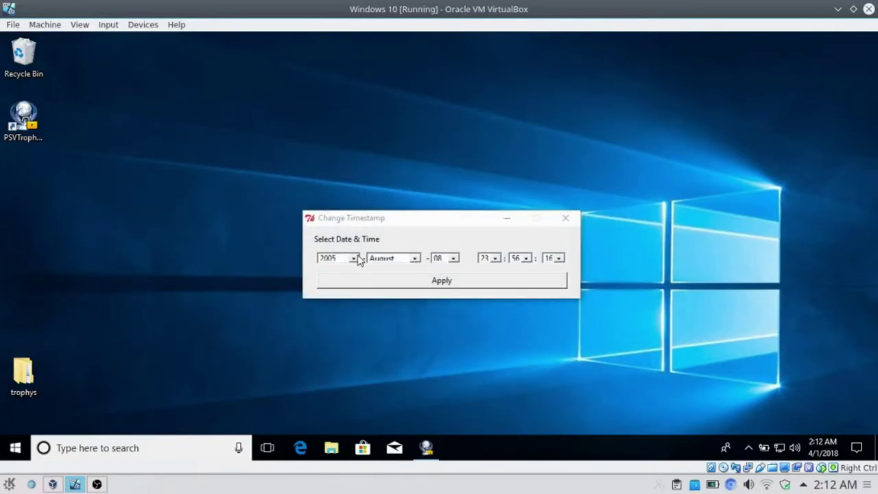
click(354, 259)
scroll(339, 285, up, 2)
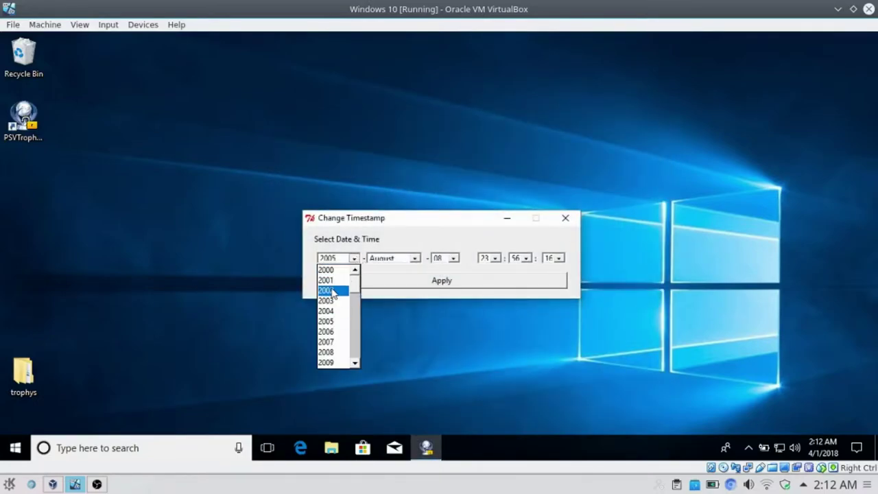
click(335, 288)
click(406, 287)
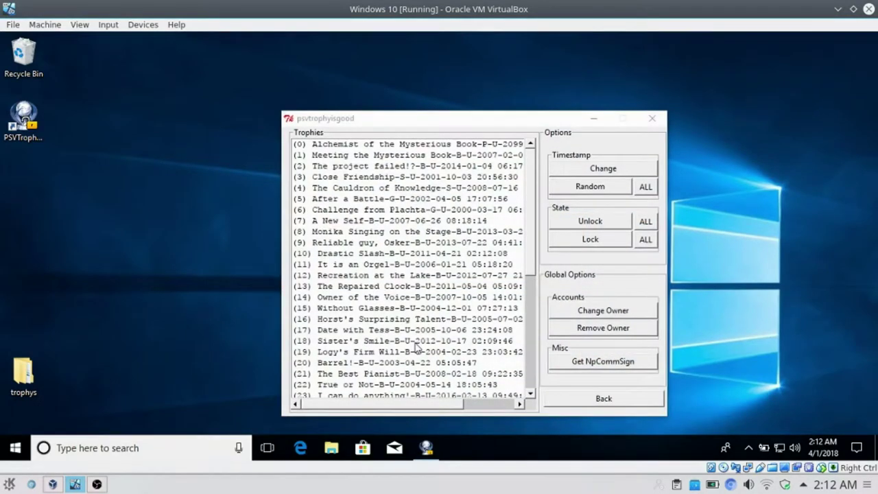
- Return to the trophy set list, start exporting Atelier Sophie, and delete the old conf and data folders
drag(535, 248, 483, 164)
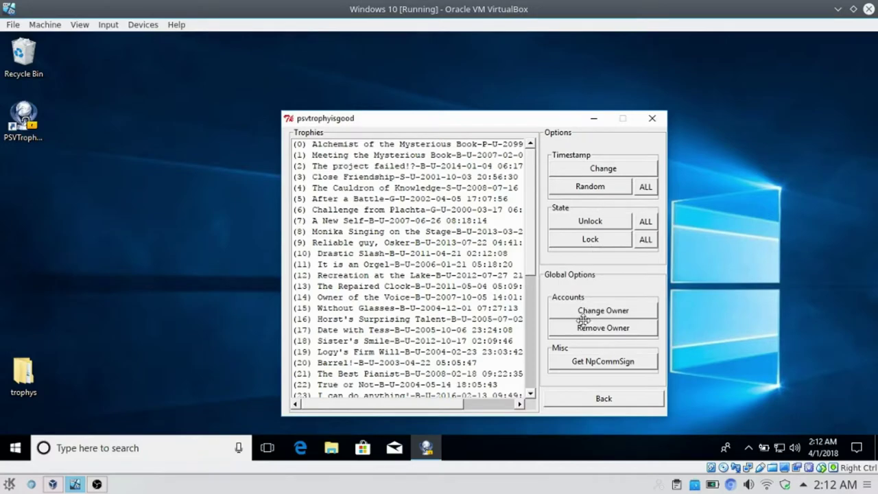
click(602, 399)
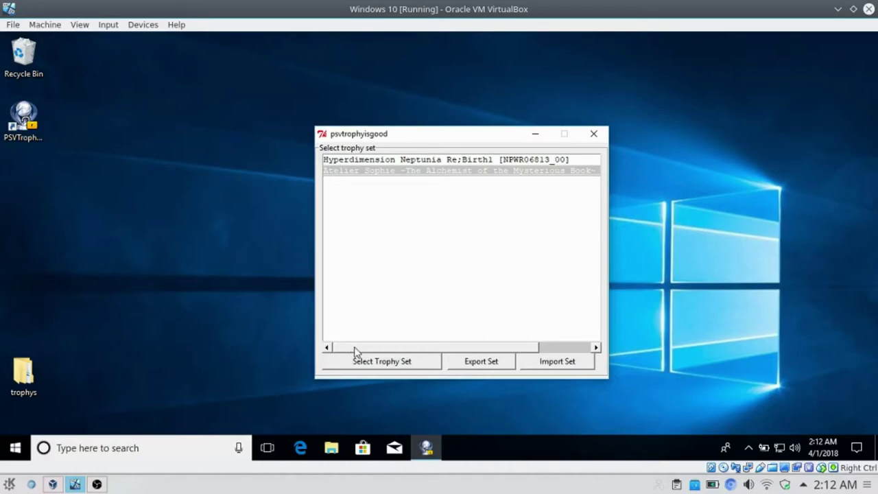
click(506, 367)
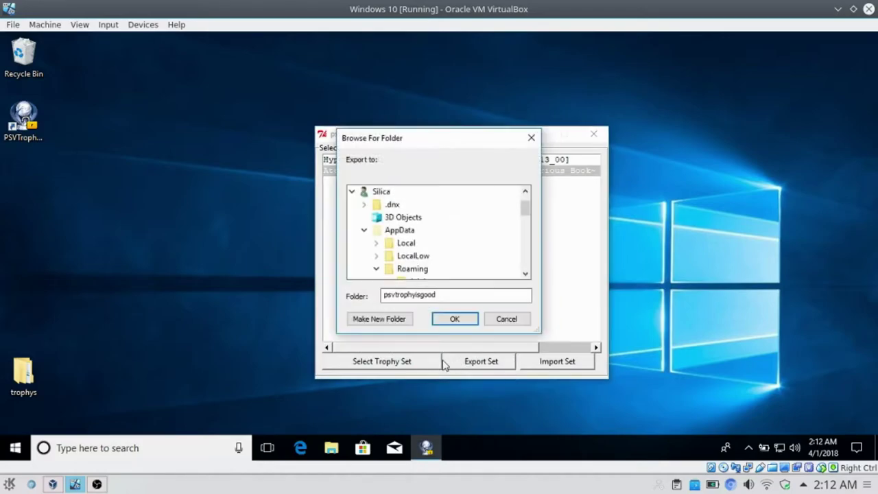
double_click(40, 363)
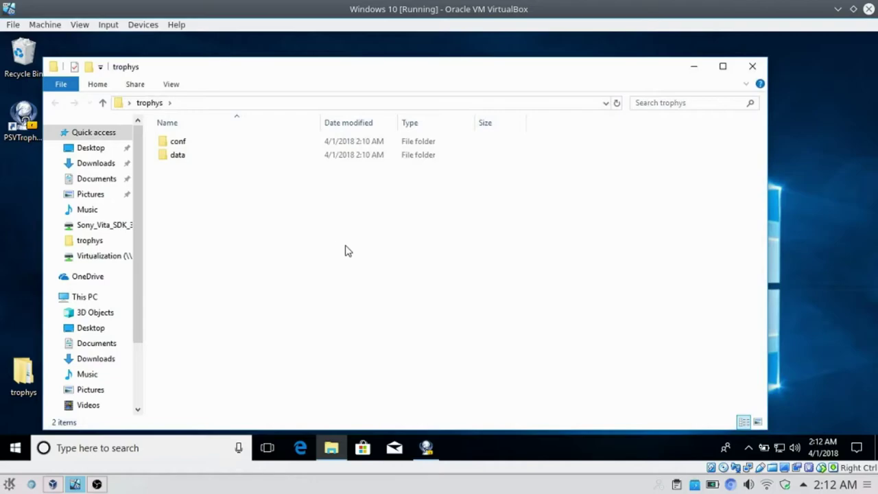
drag(346, 250, 287, 120)
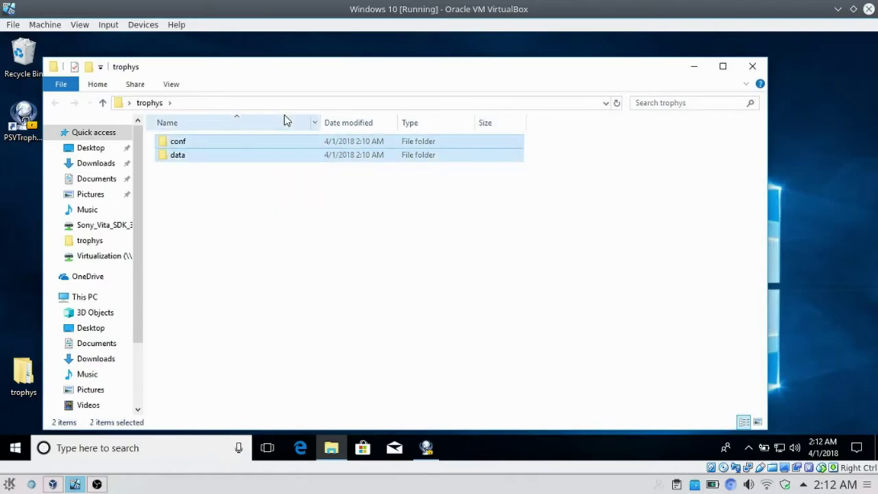
key(Delete)
click(752, 66)
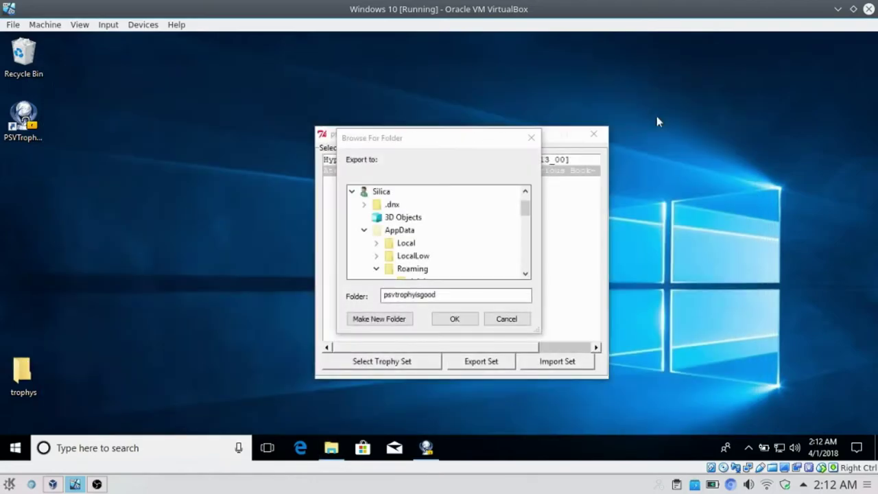
- Export the set into the desktop trophys folder and dismiss the completion message
drag(526, 208, 516, 275)
click(385, 270)
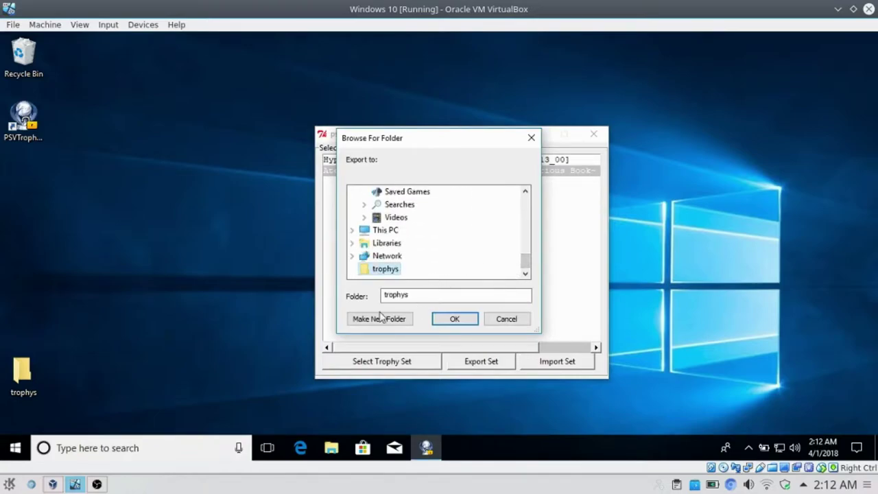
click(466, 322)
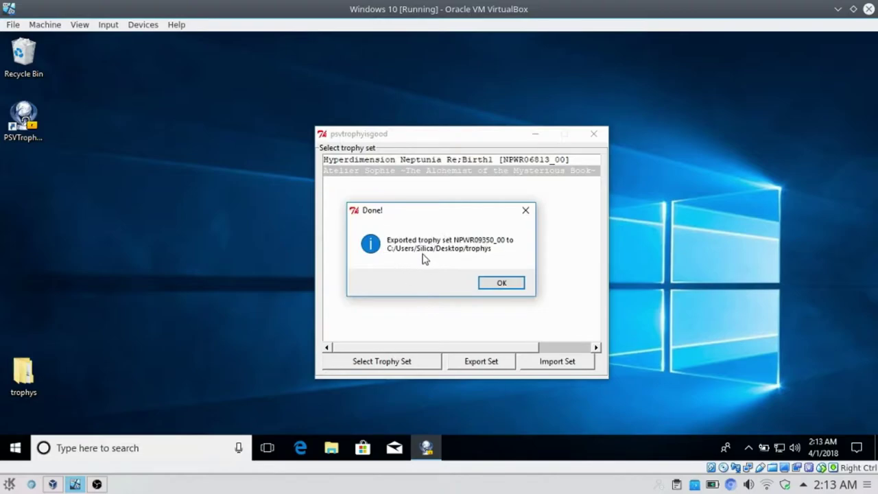
click(500, 283)
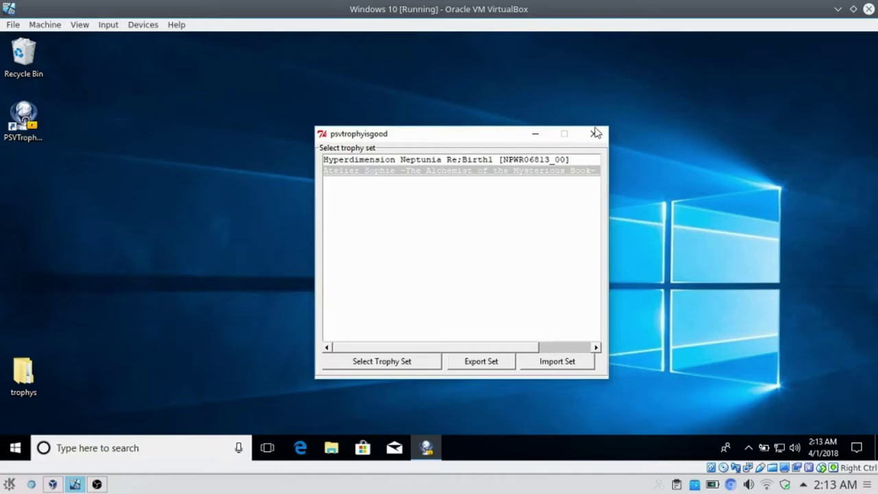
- Close psvtrophyisgood and inspect the exported data and conf NPWR09350_00 folders in trophys
click(595, 133)
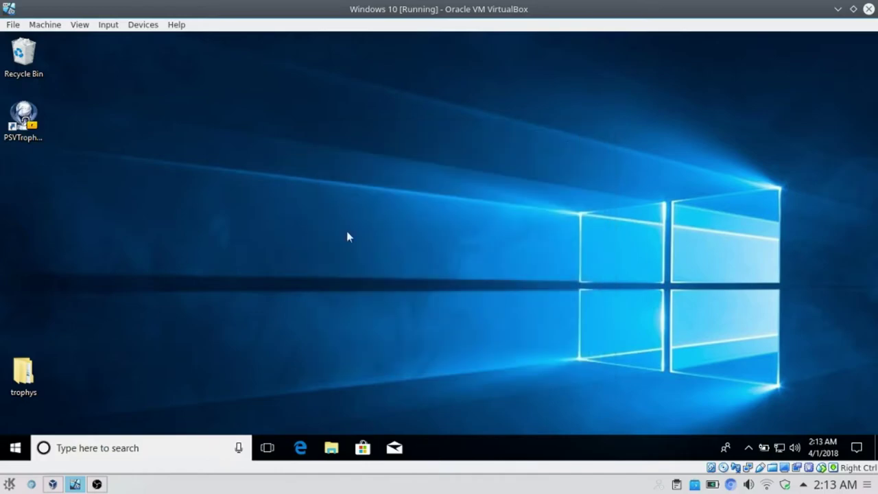
double_click(26, 374)
double_click(221, 159)
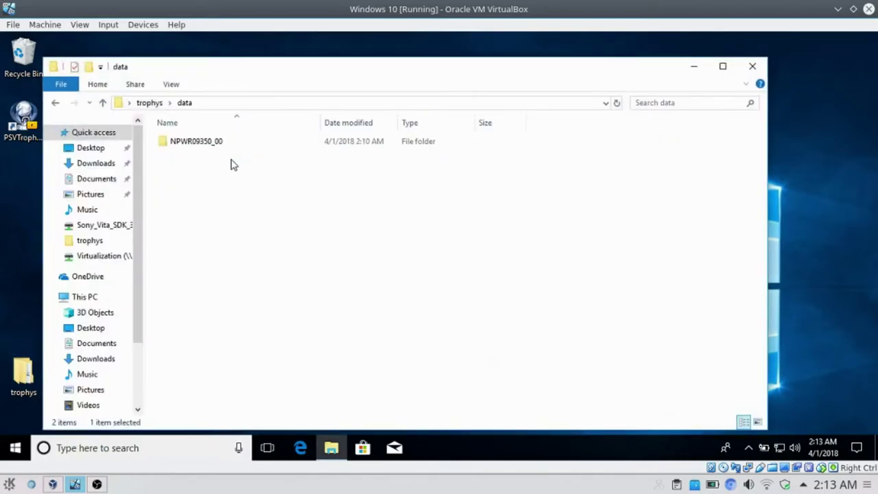
double_click(206, 143)
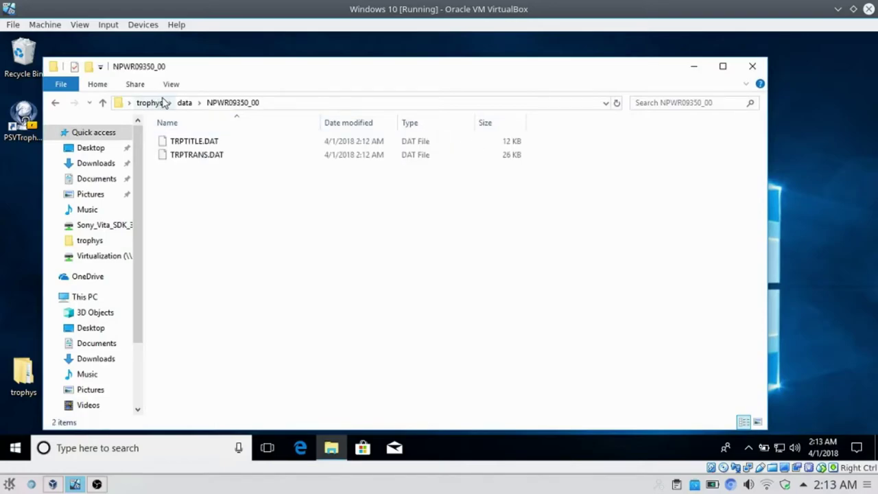
click(149, 103)
double_click(182, 142)
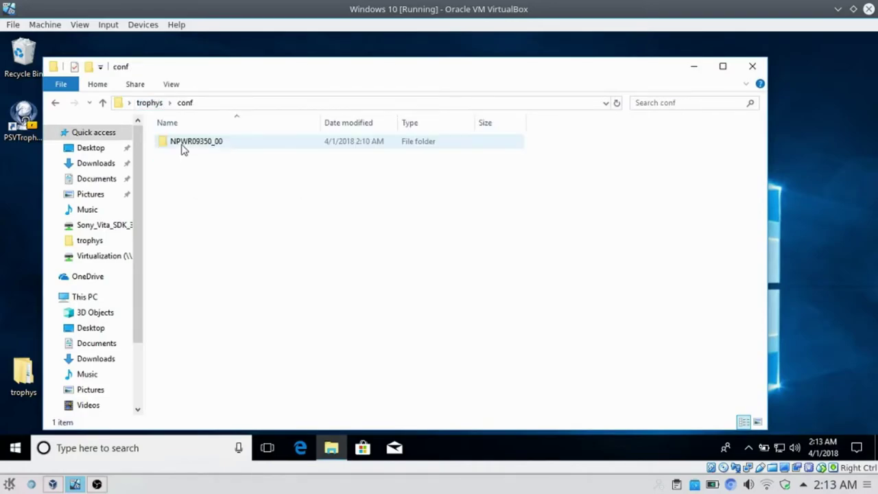
double_click(201, 145)
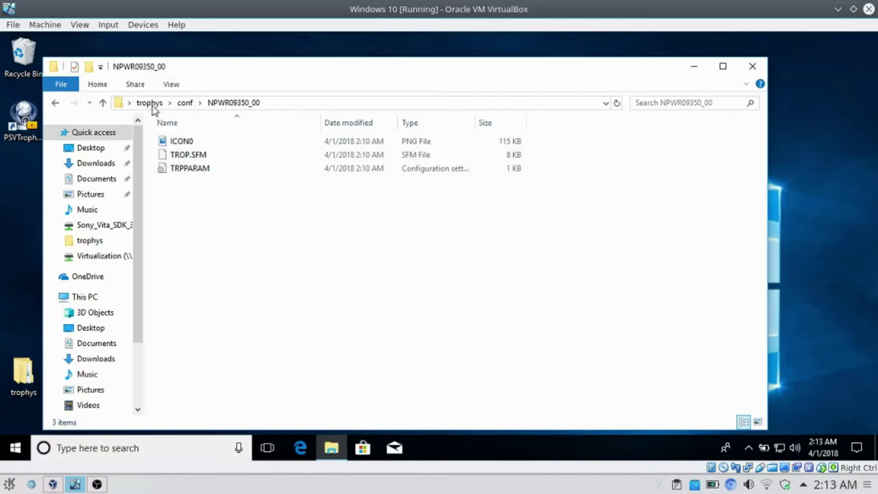
click(151, 103)
click(100, 439)
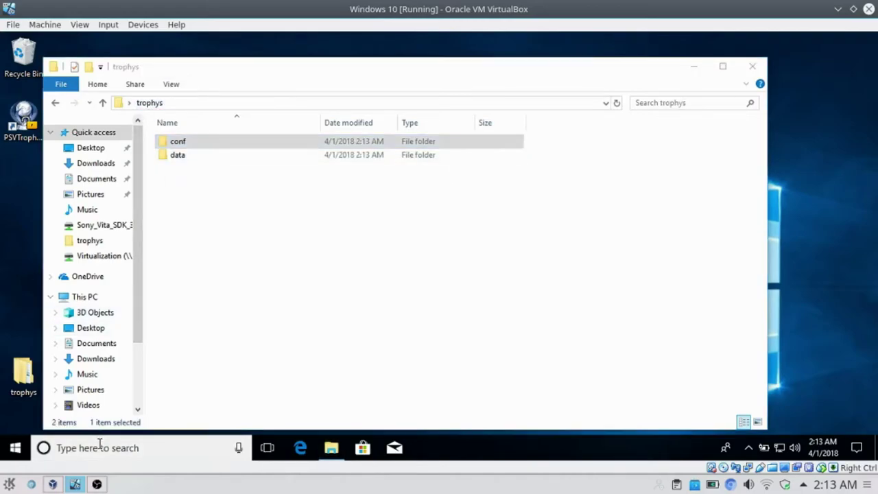
- Launch FileZilla and quickconnect to the Vita's FTP server at 192.168.1.11:1337
text(filez)
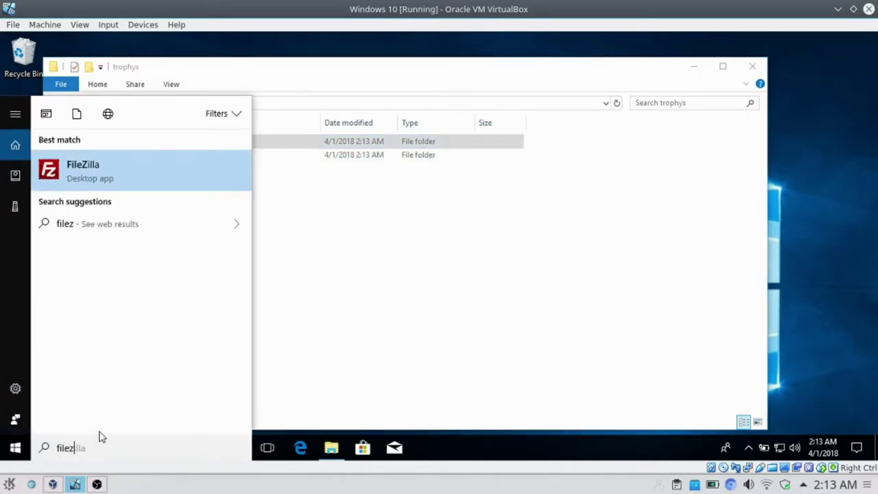
key(Escape)
text(192.168.1.11)
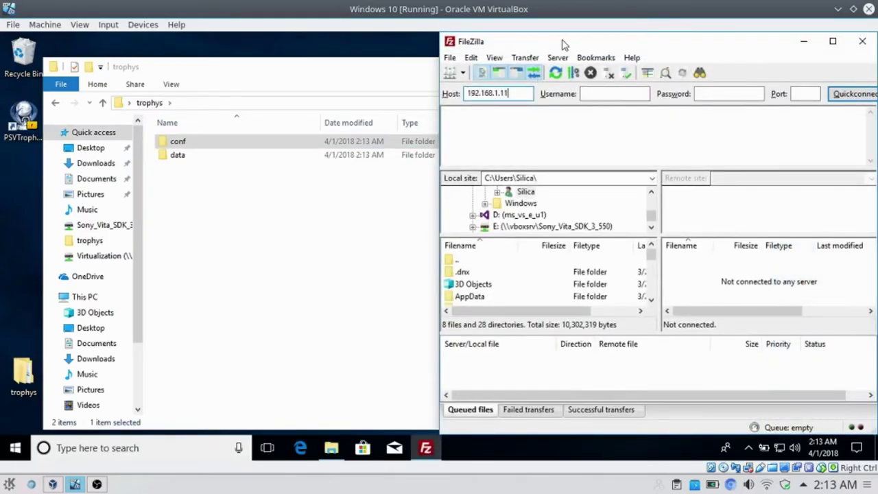
text(:1337)
key(Return)
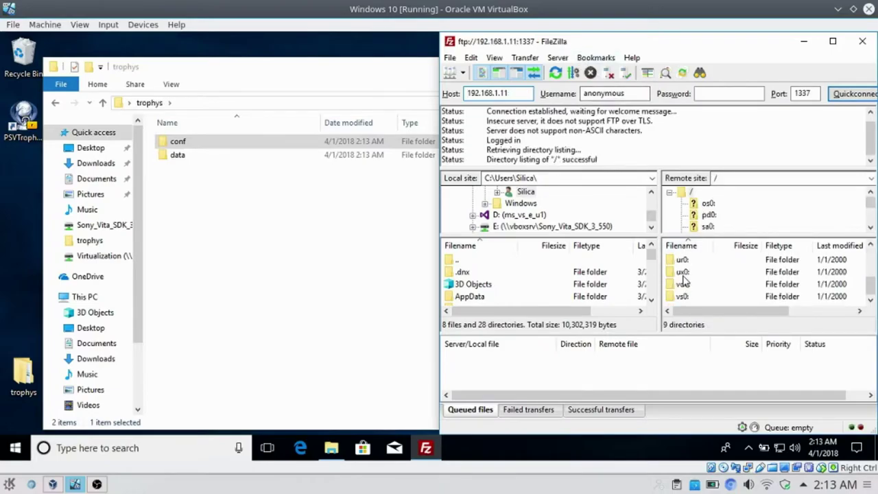
- Navigate the remote side to the Vita's /ur0:/user/00/trophy folder
double_click(682, 261)
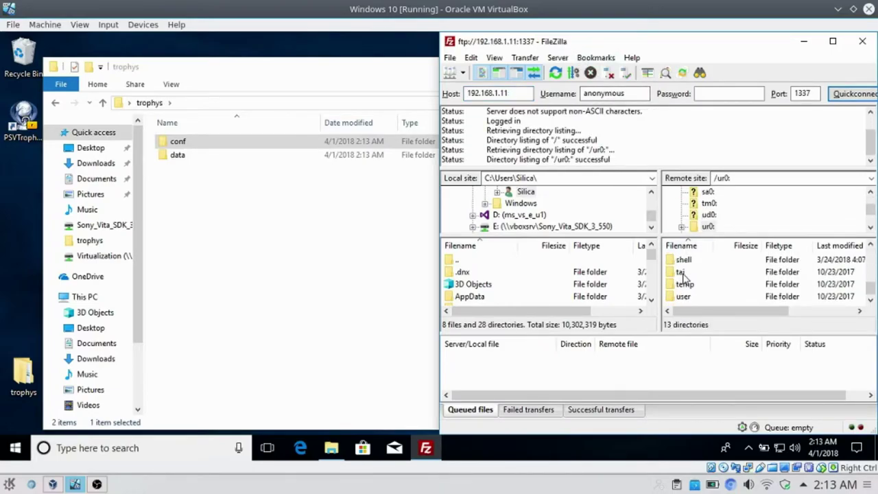
double_click(681, 296)
double_click(683, 273)
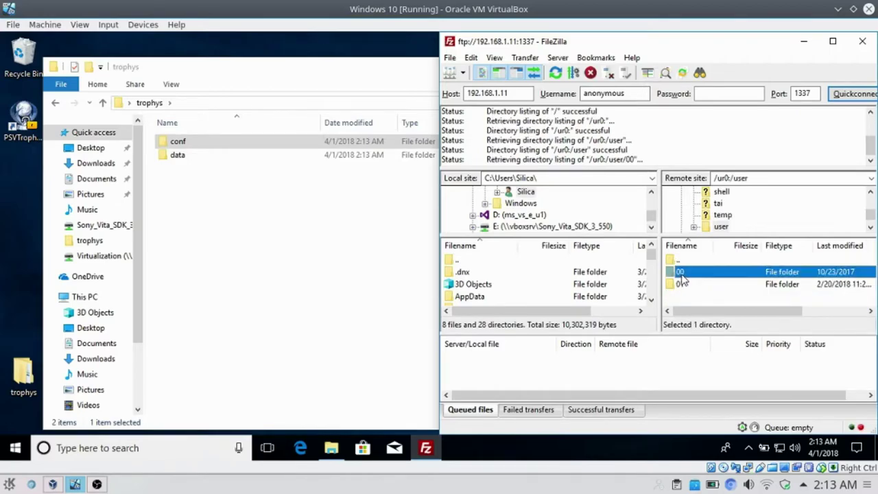
scroll(683, 281, down, 3)
double_click(681, 295)
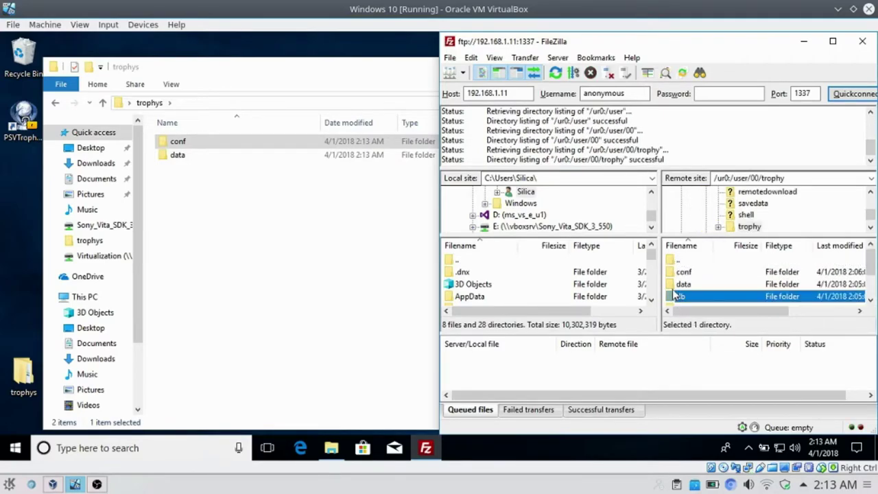
click(687, 296)
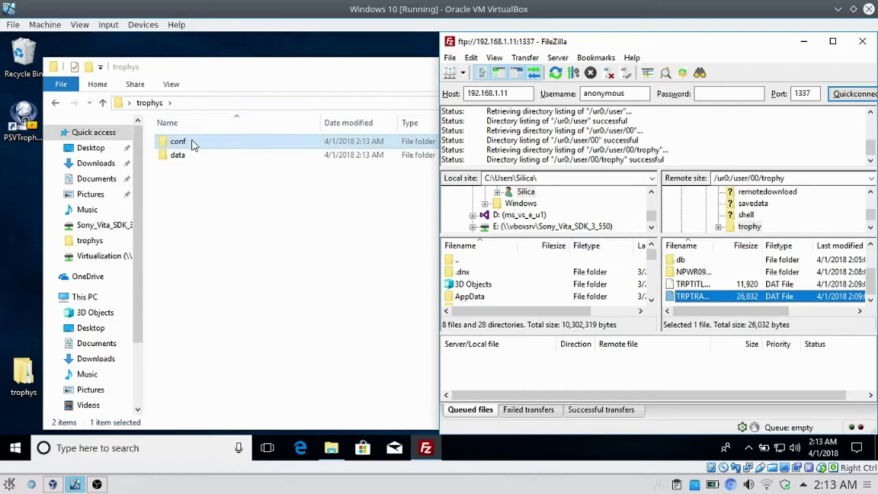
- Upload the exported conf folder to the Vita's trophy folder, overwriting all existing files
drag(192, 144, 724, 295)
click(700, 277)
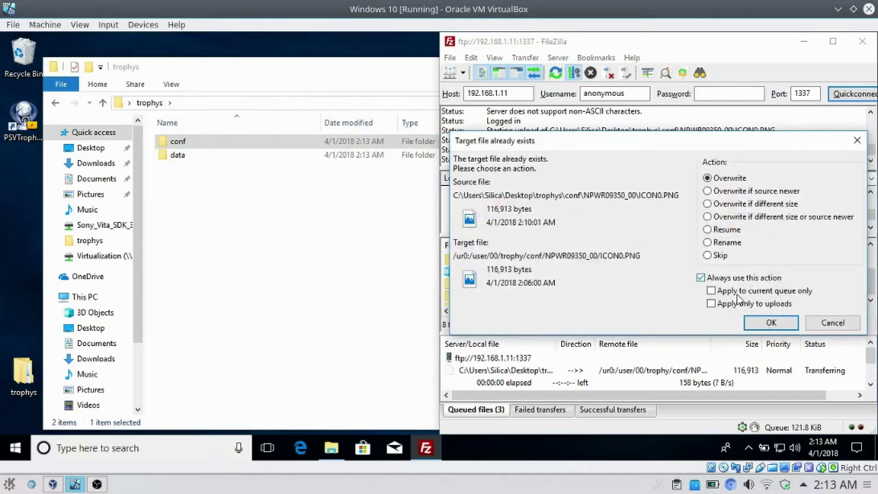
click(754, 324)
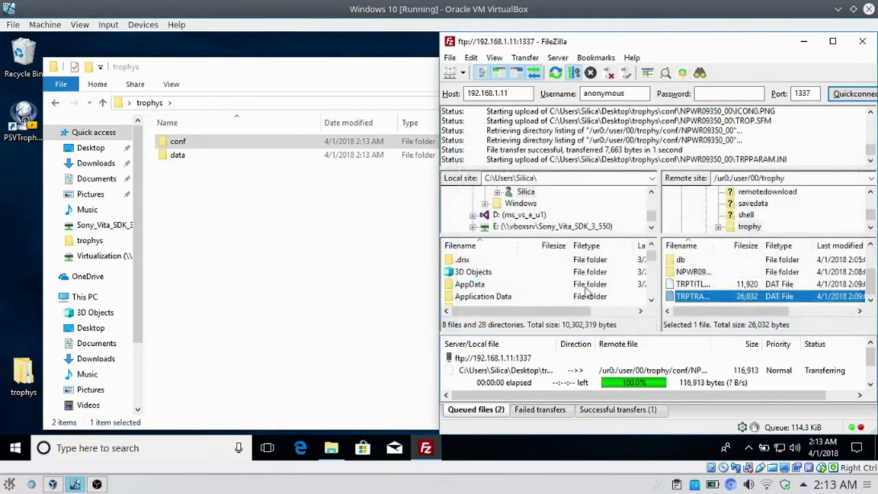
- Upload both DAT files from the local data/NPWR09350_00 folder to the Vita's trophy folder
double_click(178, 155)
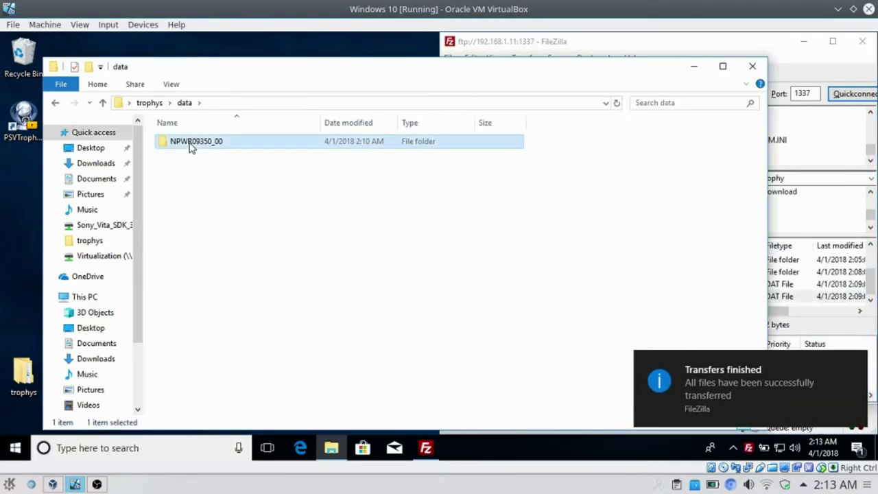
double_click(190, 145)
drag(266, 226, 801, 295)
click(801, 295)
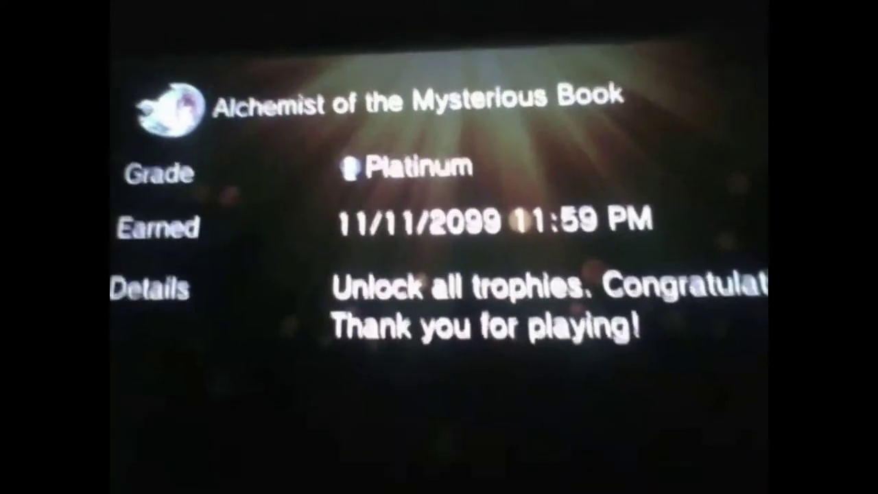
- Return from the platinum trophy's details to the trophy list
key(Escape)
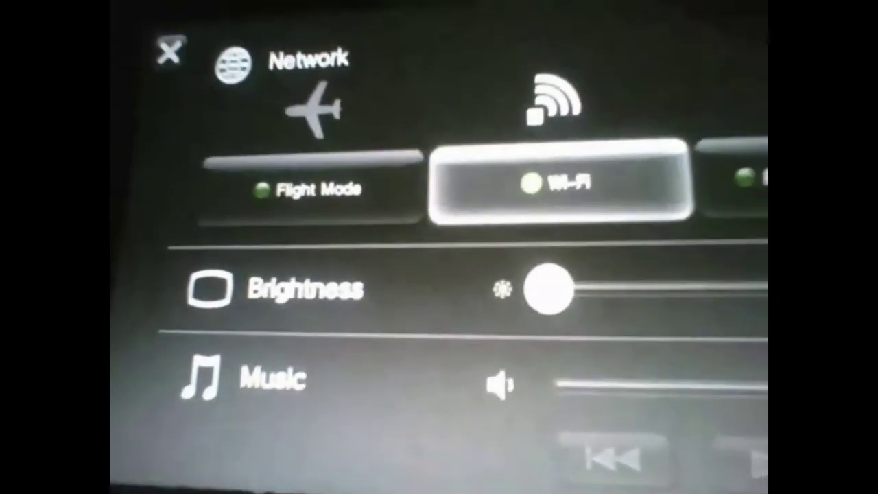
key(super)
- Turn Wi-Fi on in quick settings and start the trophy sync with the server
click(739, 351)
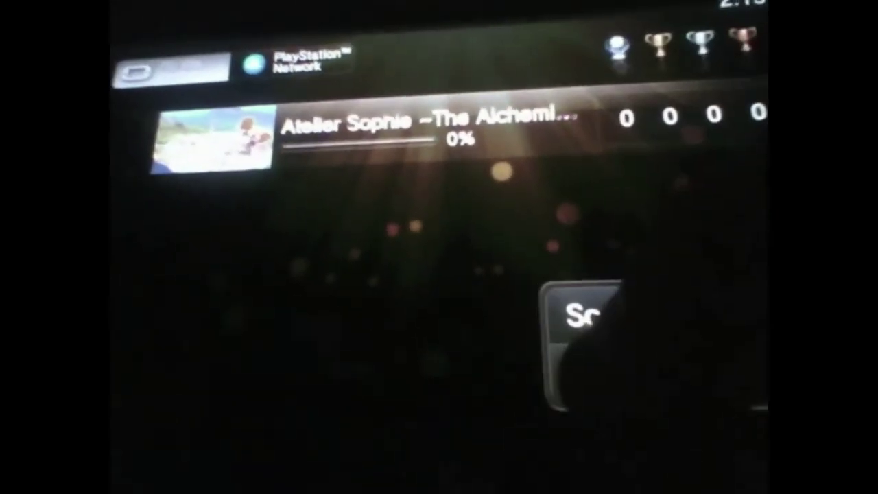
click(617, 364)
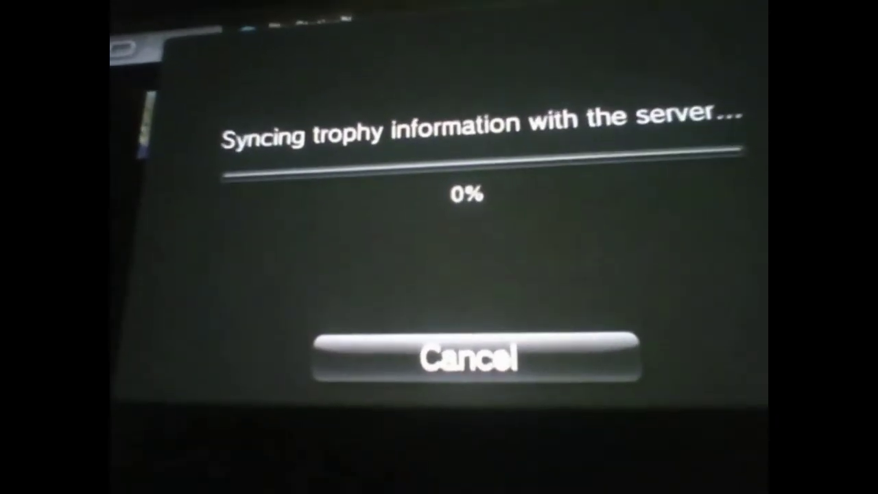